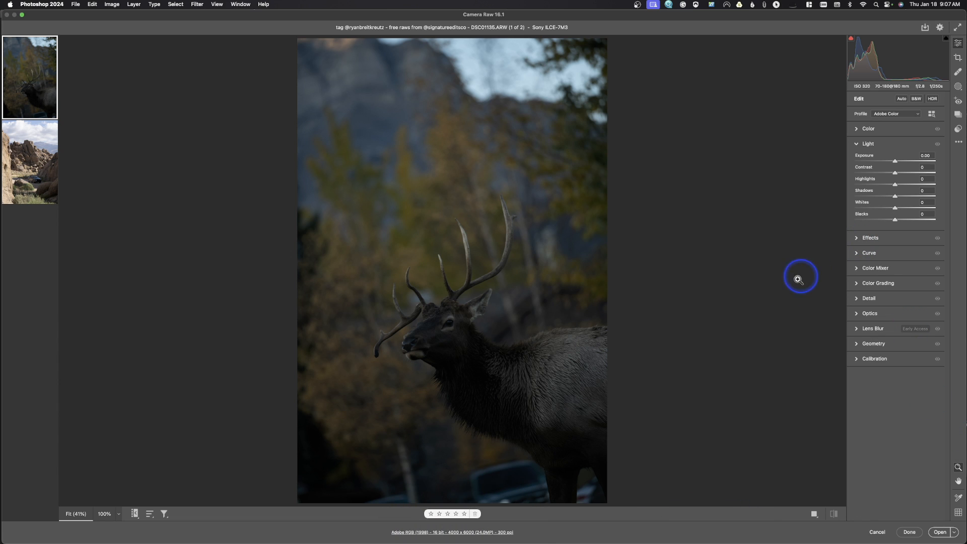
Review the workflow preferences for color space, bit depth, image sizing and resolution, and accept them
{"action": "left_click", "coordinate": [479, 531]}
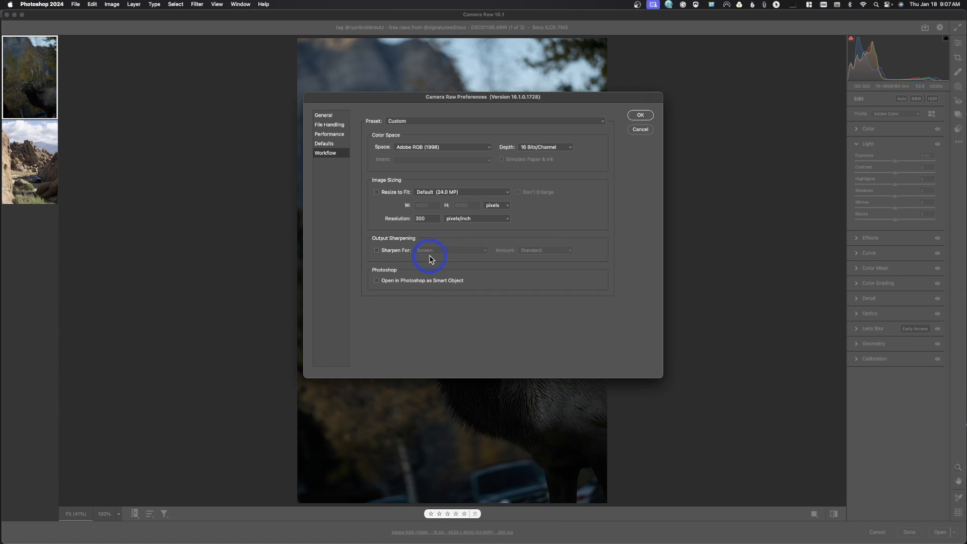
{"action": "left_click", "coordinate": [640, 115]}
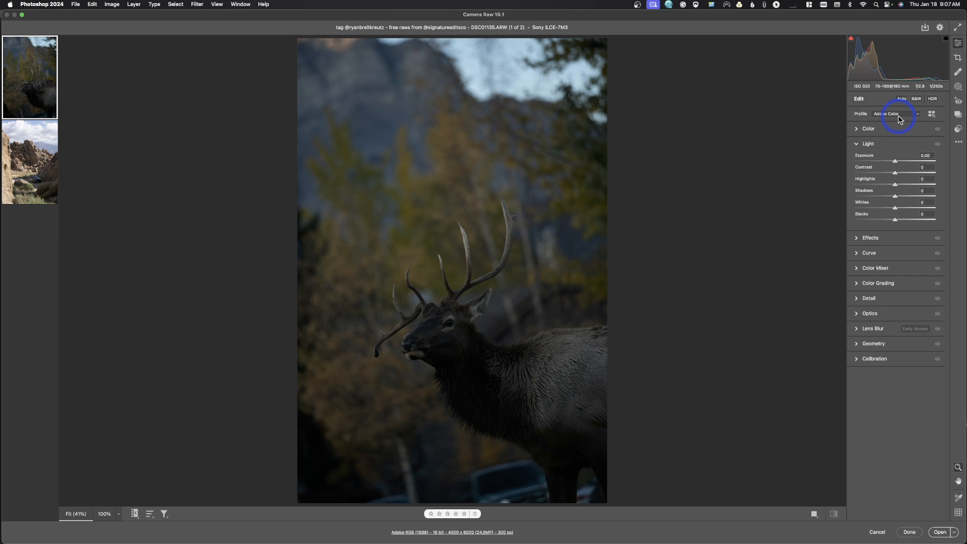
Set the white balance of the elk photo to Auto
{"action": "left_click", "coordinate": [860, 132]}
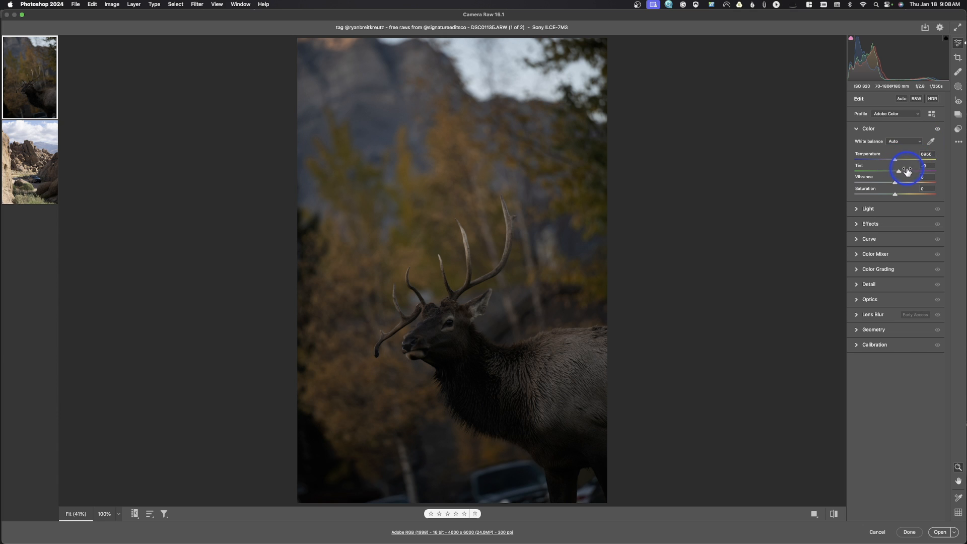
Raise the elk photo's shadows to +27 and its exposure to about +0.25, undoing any stronger exposure that overbrightens the sky
{"action": "left_click", "coordinate": [856, 209]}
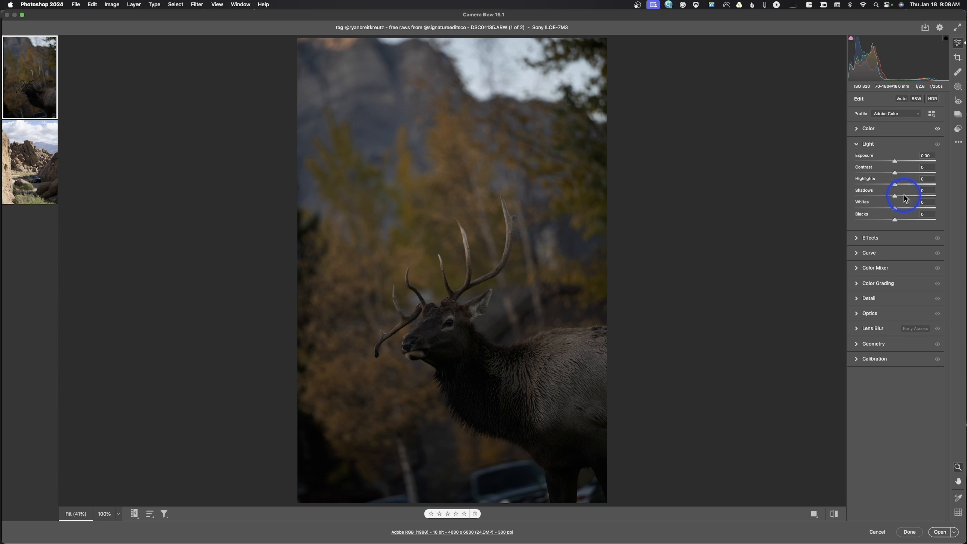
{"action": "left_click_drag", "start_coordinate": [904, 198], "coordinate": [906, 200]}
{"action": "left_click_drag", "start_coordinate": [895, 161], "coordinate": [900, 164]}
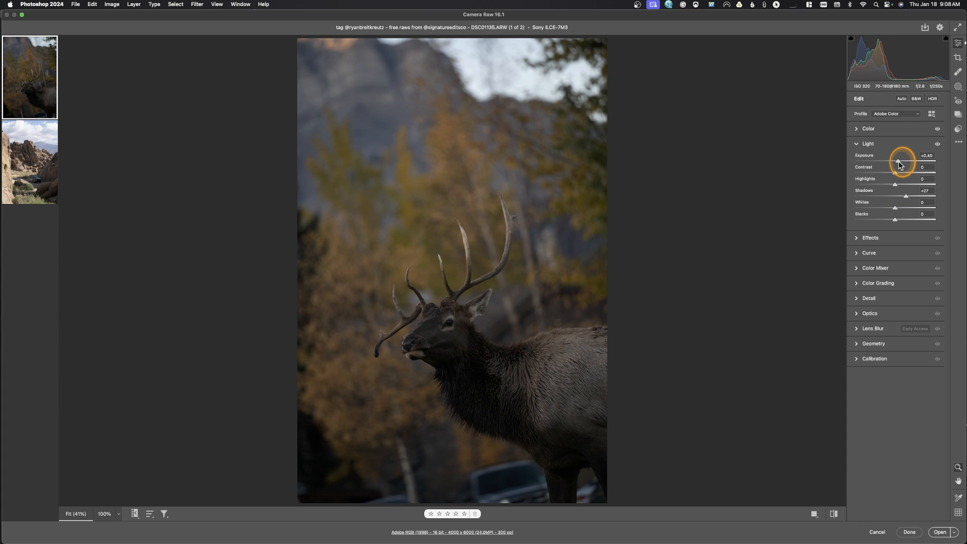
{"action": "left_click_drag", "start_coordinate": [899, 163], "coordinate": [899, 163]}
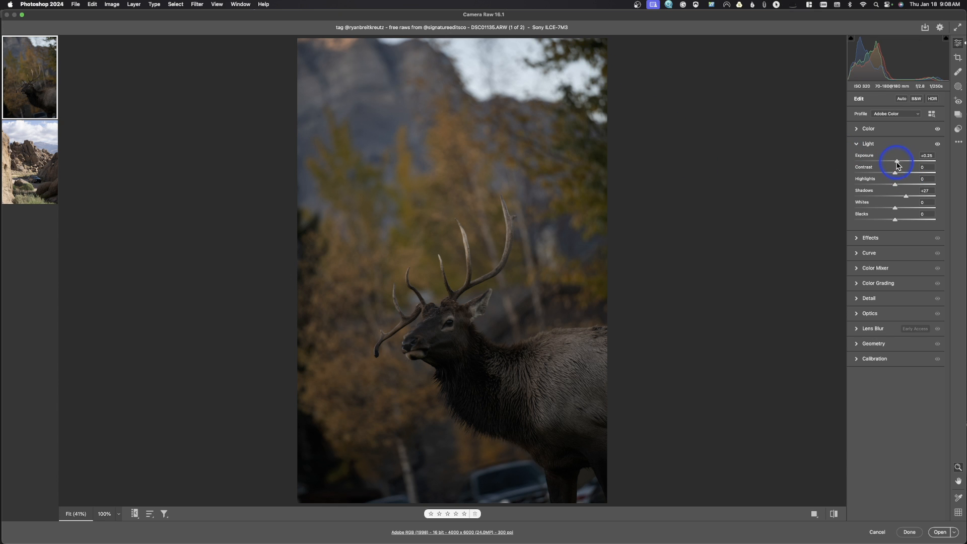
{"action": "left_click_drag", "start_coordinate": [896, 161], "coordinate": [901, 160]}
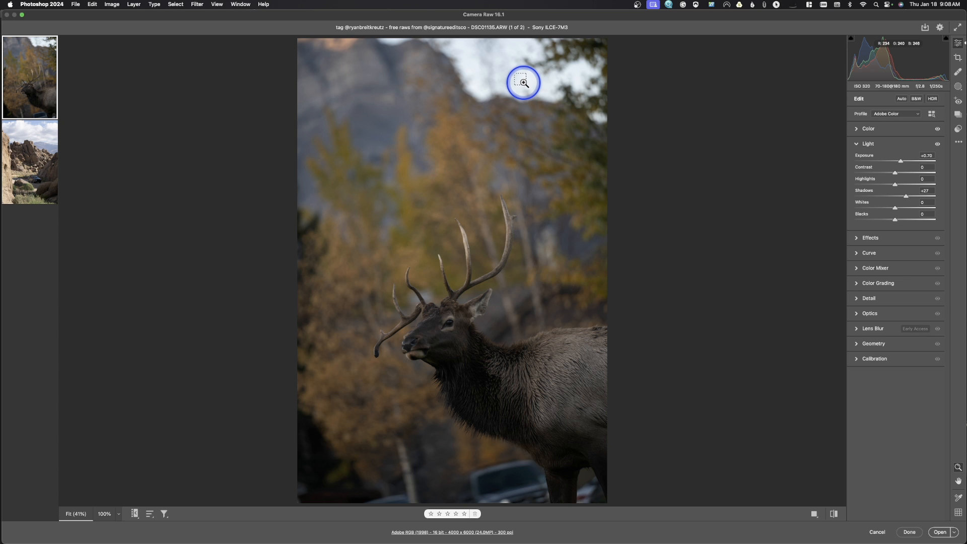
{"action": "key", "text": "super+z"}
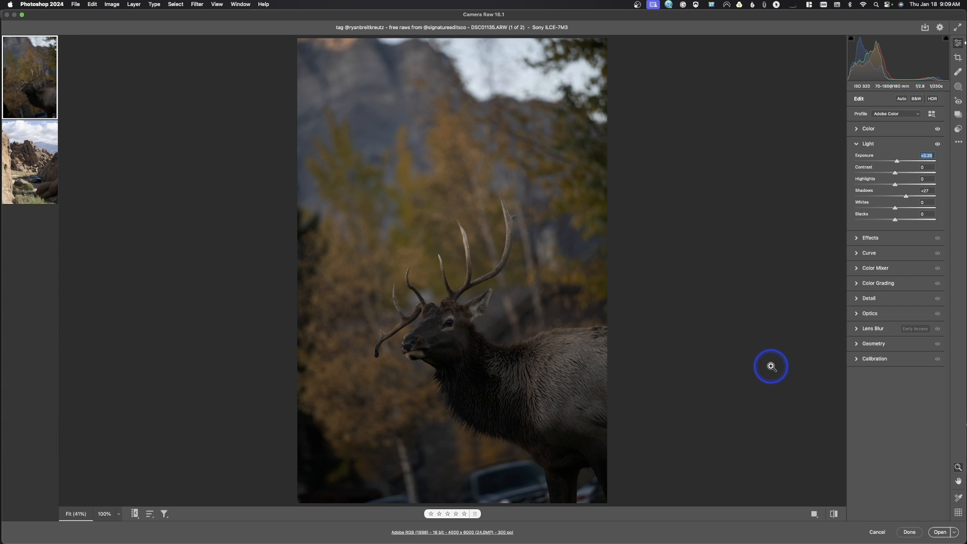
Mask everything except the sky using an inverted Sky mask, and raise the mask's exposure to +0.70
{"action": "left_click", "coordinate": [958, 86]}
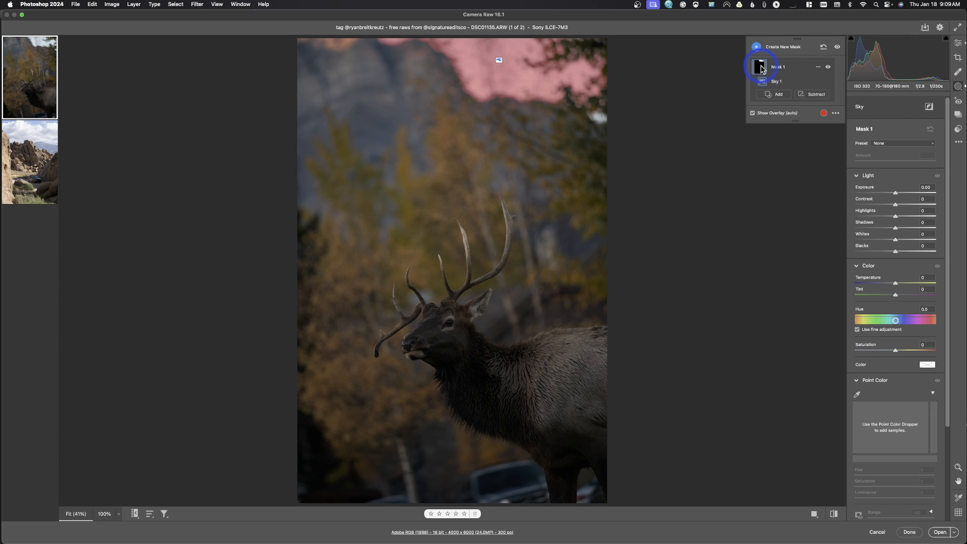
{"action": "mouse_move", "coordinate": [895, 193]}
{"action": "left_mouse_down"}
{"action": "mouse_move", "coordinate": [906, 197]}
{"action": "mouse_move", "coordinate": [895, 197]}
{"action": "left_mouse_up"}
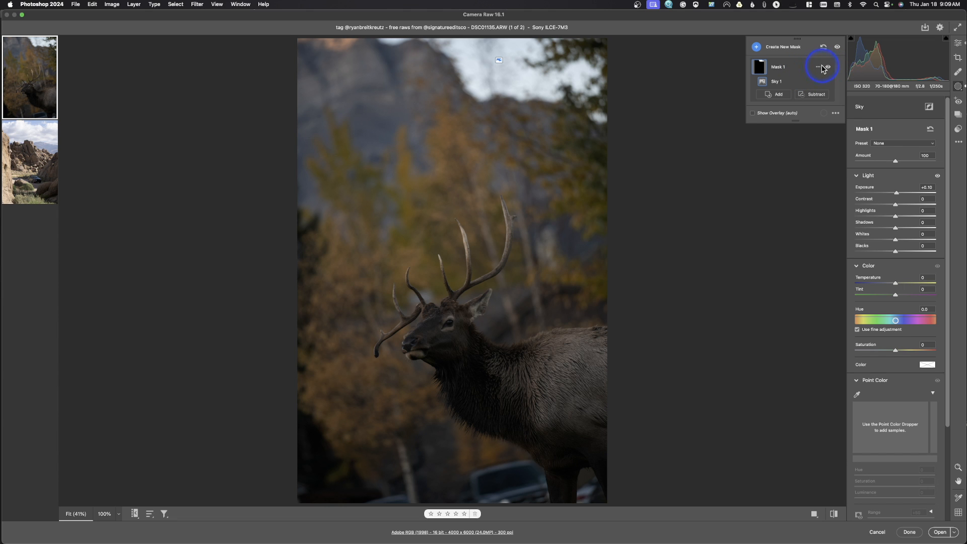
{"action": "left_click", "coordinate": [817, 68]}
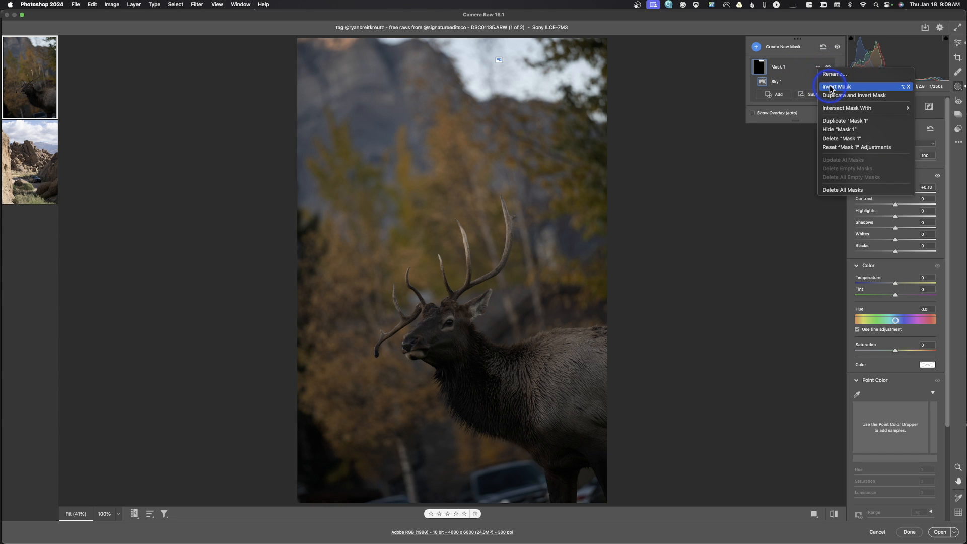
{"action": "left_click", "coordinate": [830, 88]}
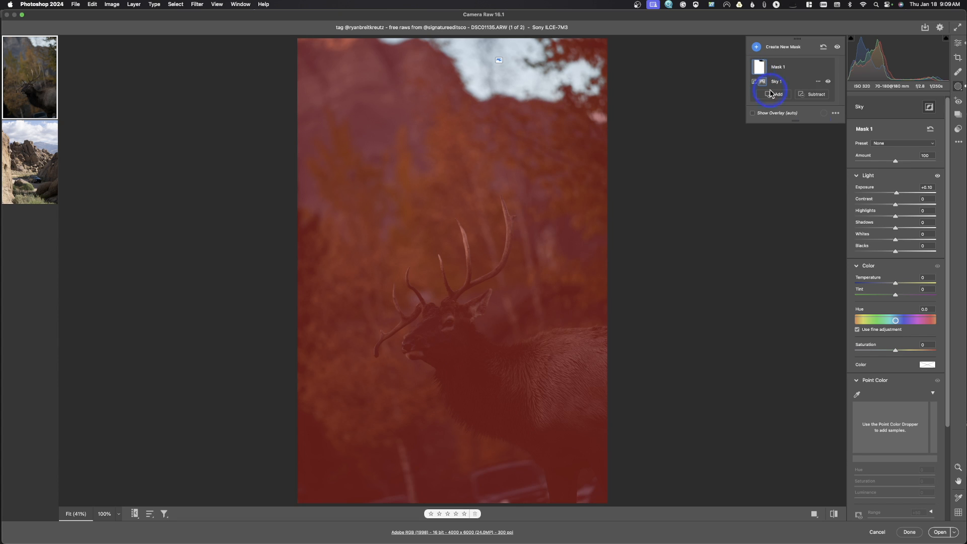
{"action": "left_click_drag", "start_coordinate": [896, 193], "coordinate": [903, 197]}
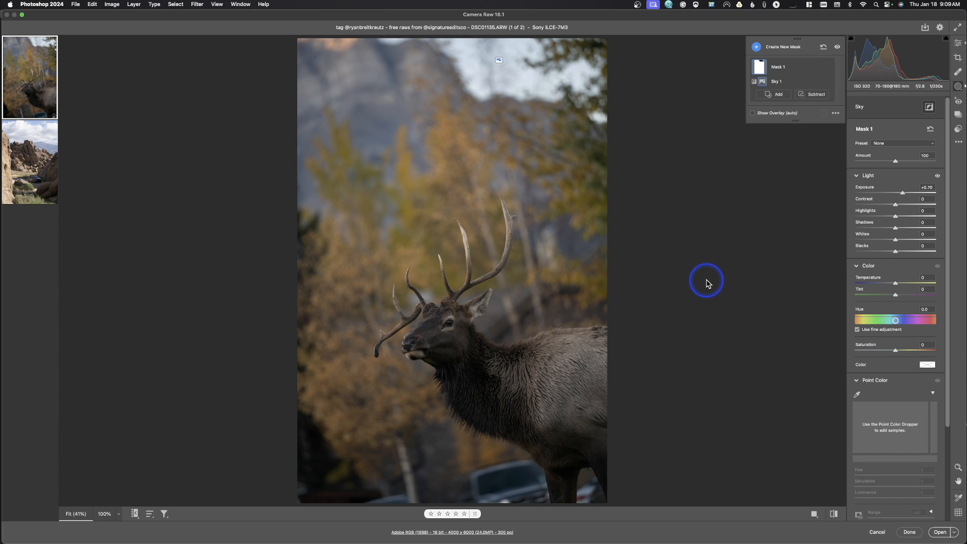
Tone down the desert rock photo with contrast about -16, highlights -24 and exposure -0.80
{"action": "left_click", "coordinate": [35, 168]}
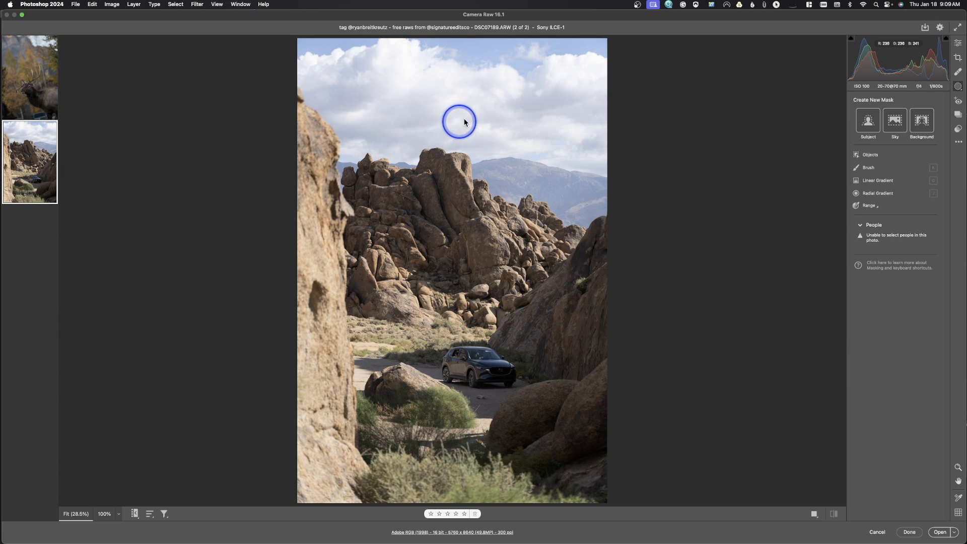
{"action": "left_click", "coordinate": [958, 44]}
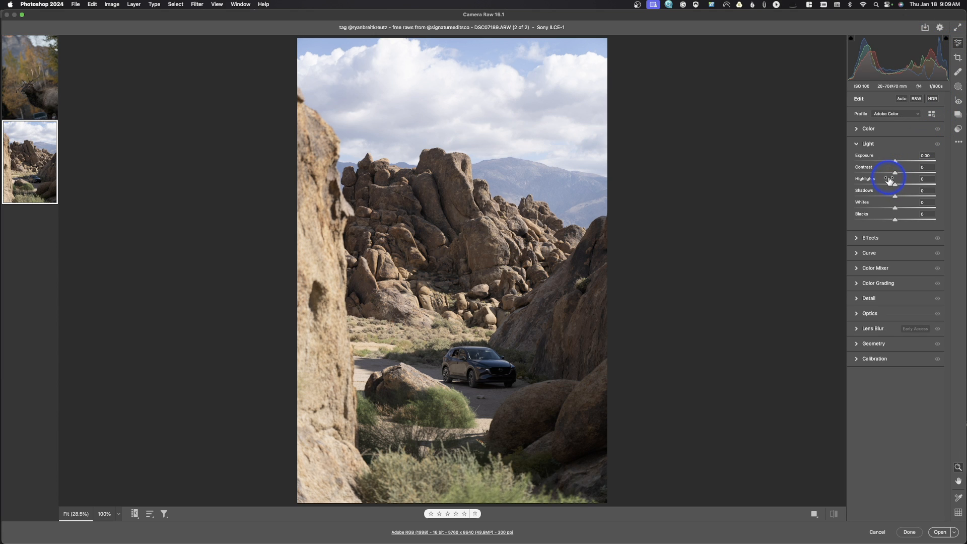
{"action": "left_click_drag", "start_coordinate": [895, 173], "coordinate": [889, 175]}
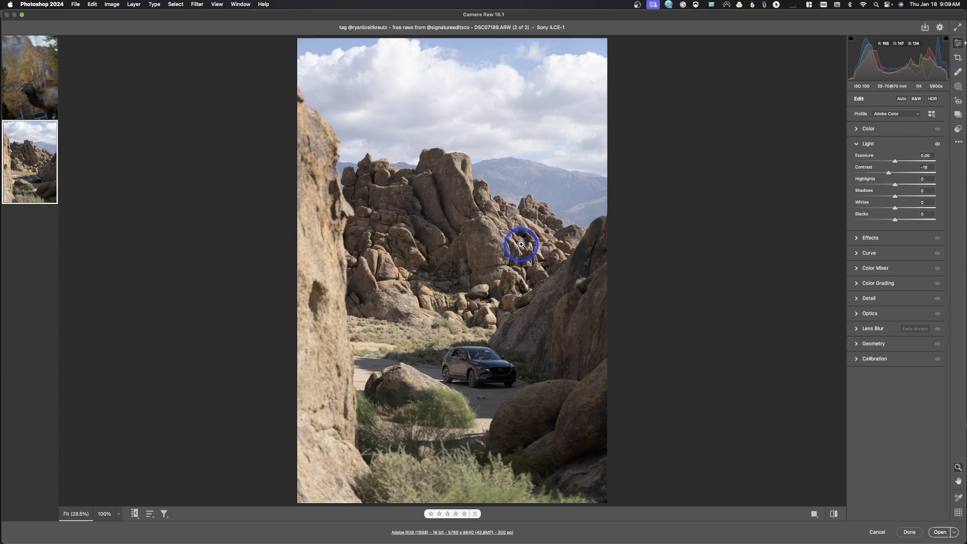
{"action": "left_click_drag", "start_coordinate": [884, 184], "coordinate": [891, 163]}
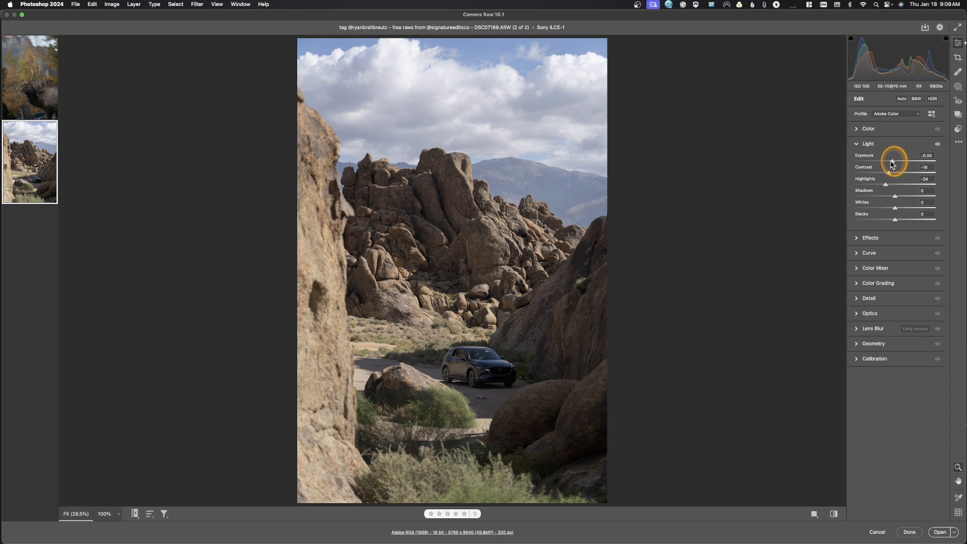
{"action": "left_click_drag", "start_coordinate": [892, 164], "coordinate": [888, 165]}
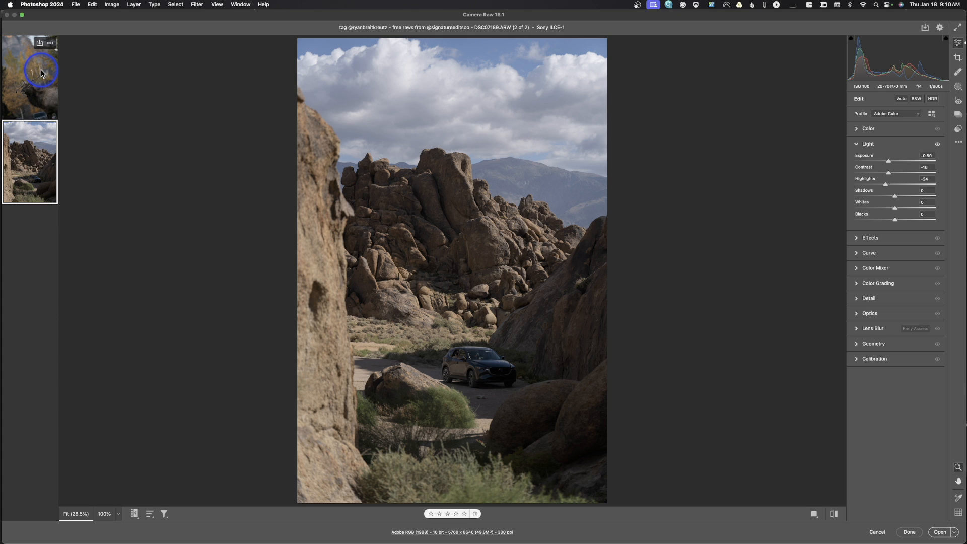
Select both raw photos and open them in Photoshop as documents
{"action": "left_click", "coordinate": [45, 103], "text": "shift"}
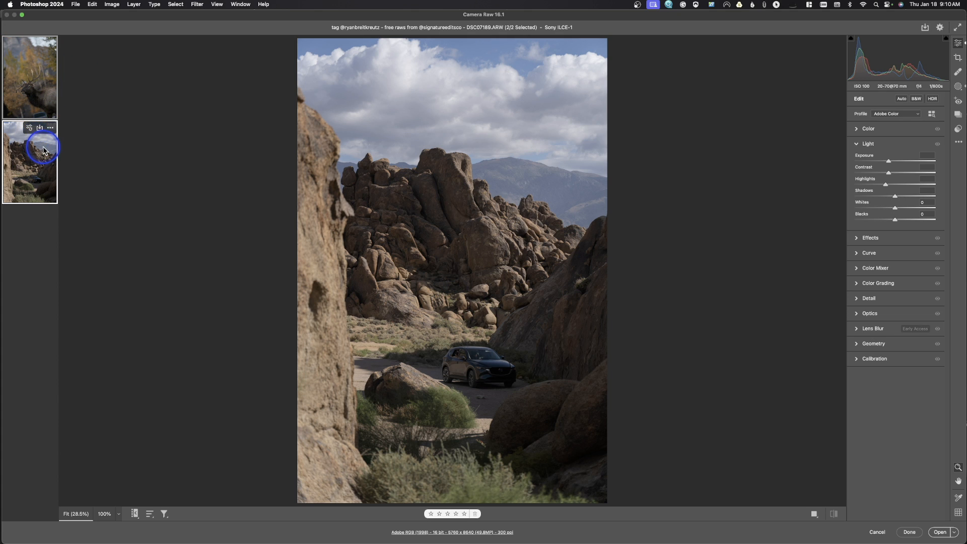
{"action": "left_click", "coordinate": [938, 533]}
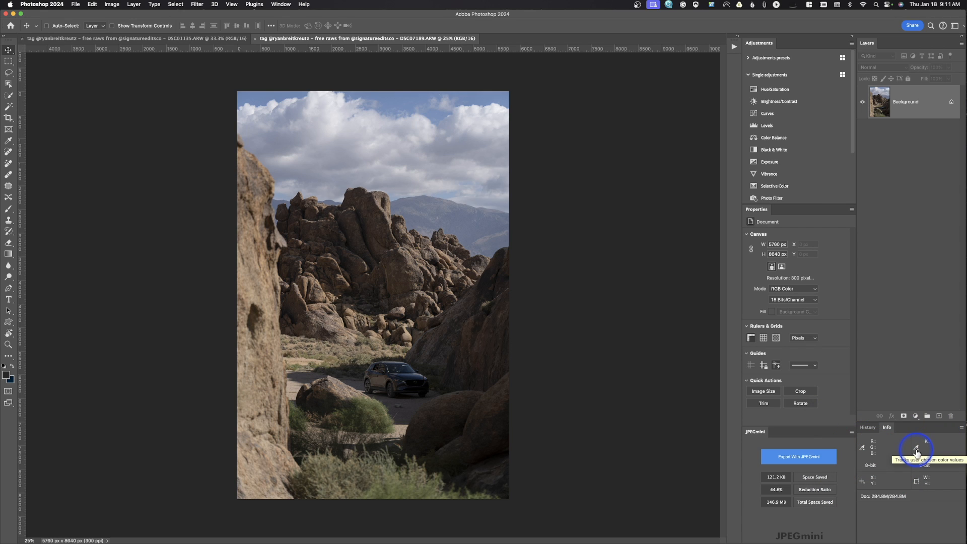
Set the second color readout in Info to Grayscale
{"action": "left_click", "coordinate": [915, 450]}
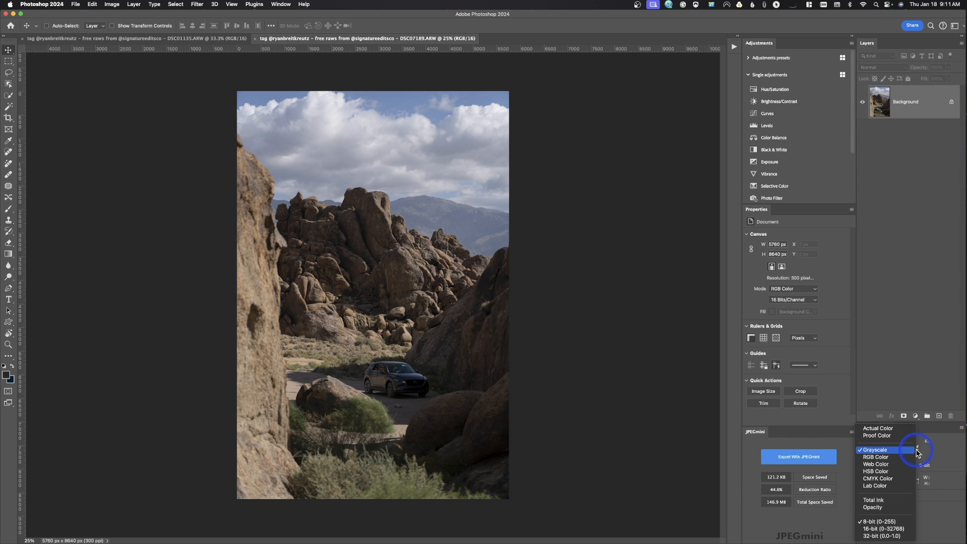
{"action": "left_click", "coordinate": [879, 451]}
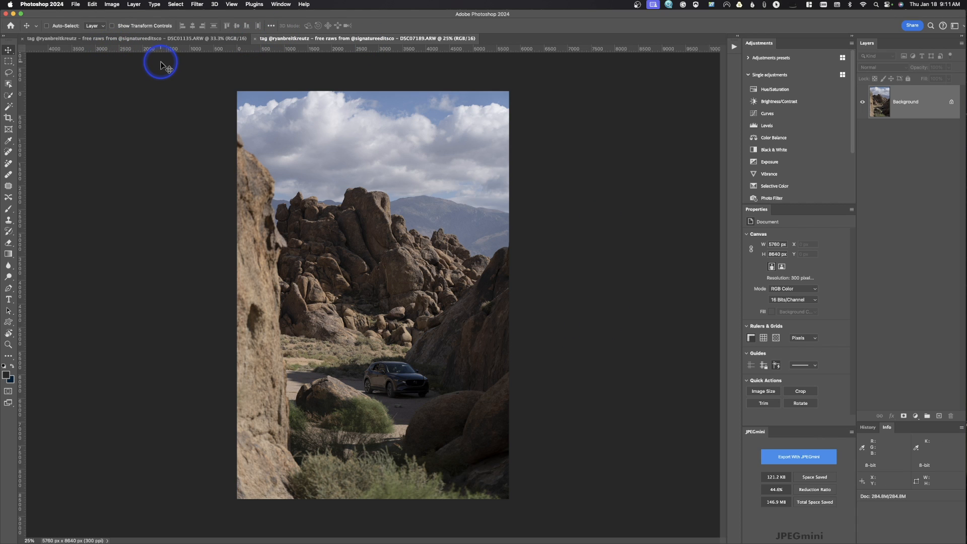
Add a Curves adjustment layer to the elk photo with points at 67 to 74 and 131 to 133, and compare before and after
{"action": "left_click", "coordinate": [181, 38]}
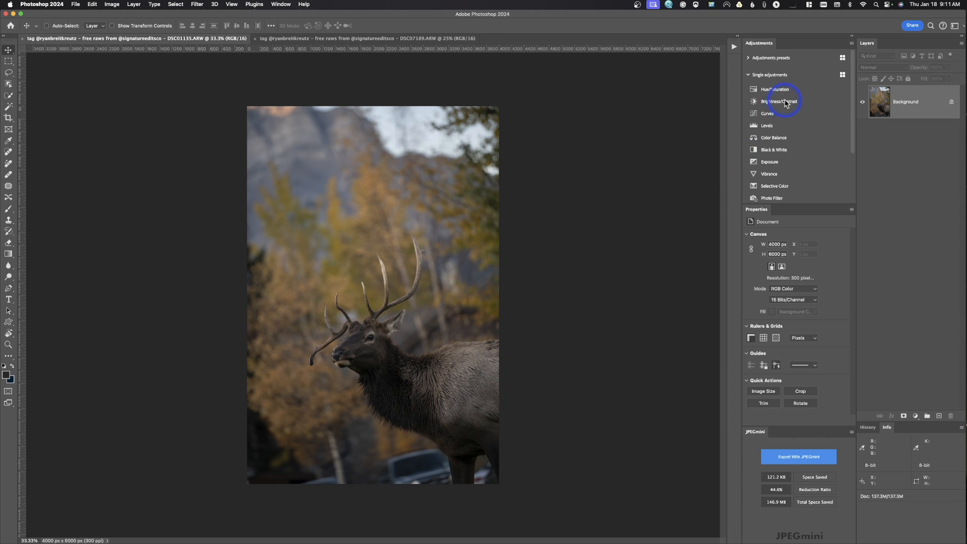
{"action": "left_click", "coordinate": [767, 114]}
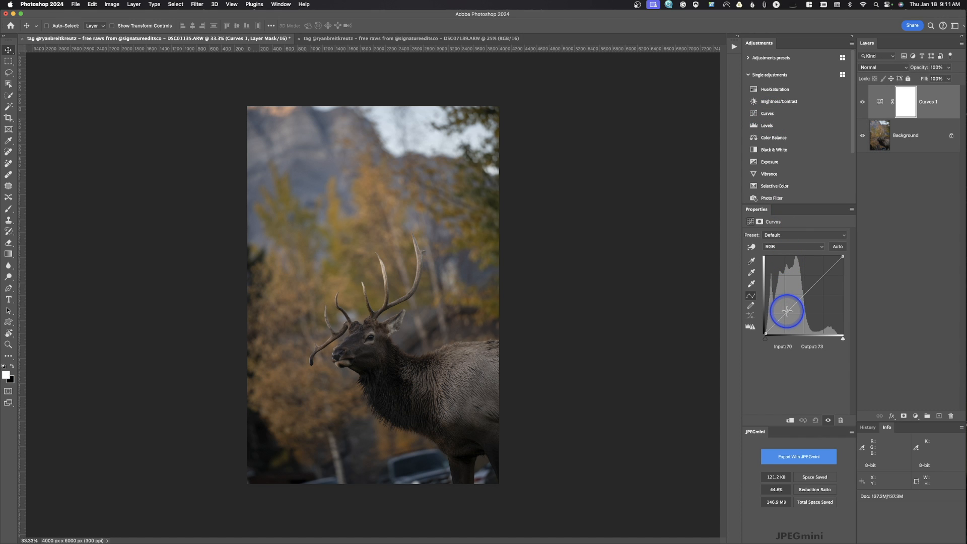
{"action": "left_click", "coordinate": [786, 310]}
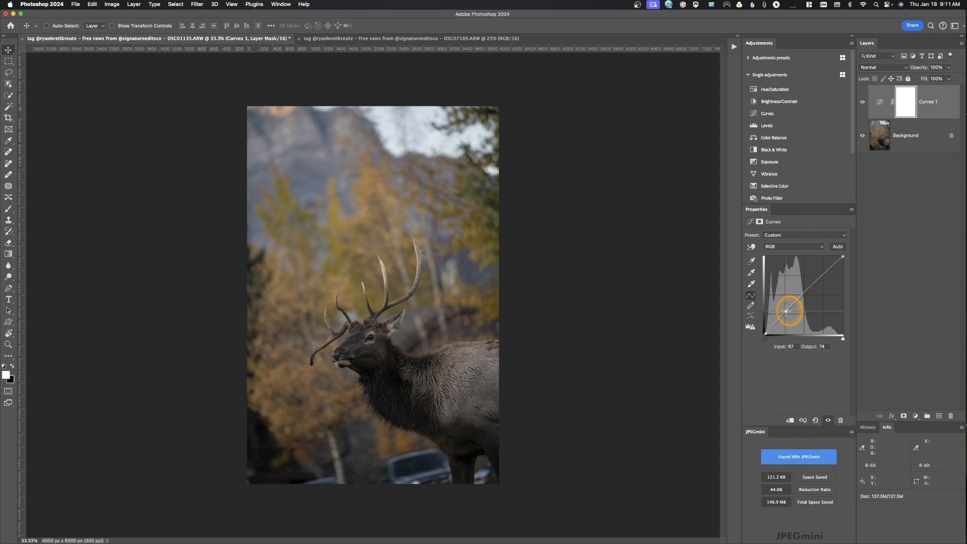
{"action": "left_click", "coordinate": [805, 291]}
{"action": "left_click_drag", "start_coordinate": [805, 292], "coordinate": [805, 293]}
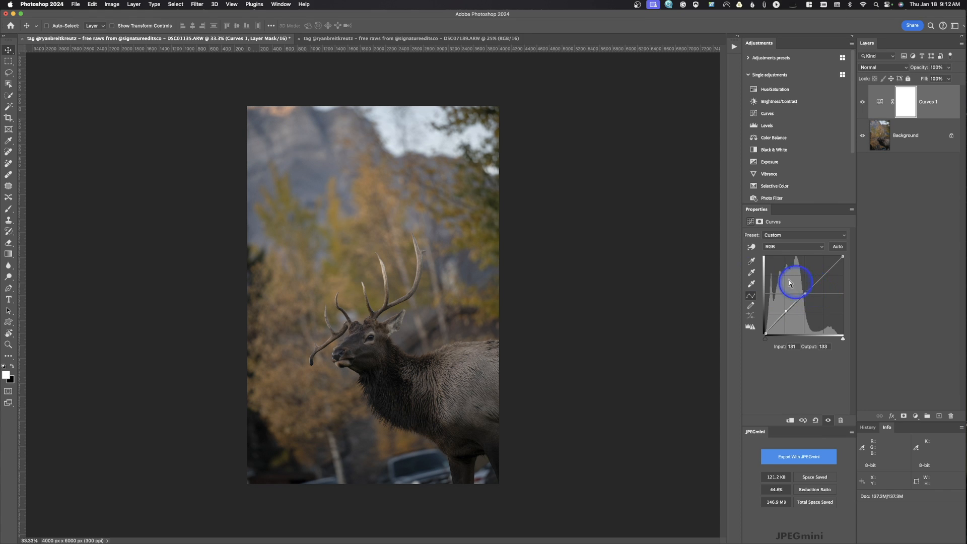
{"action": "left_click", "coordinate": [861, 102]}
{"action": "left_click", "coordinate": [862, 102]}
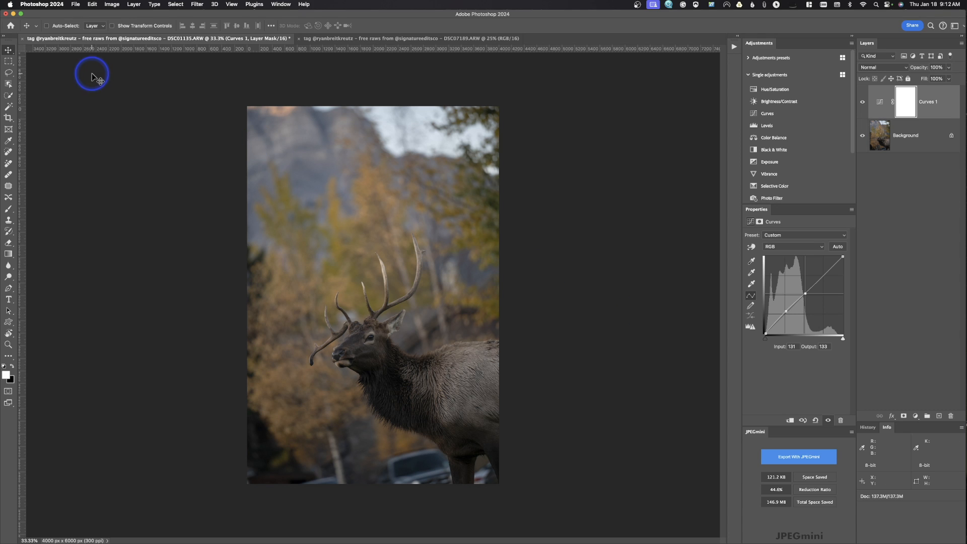
{"action": "left_click", "coordinate": [7, 74]}
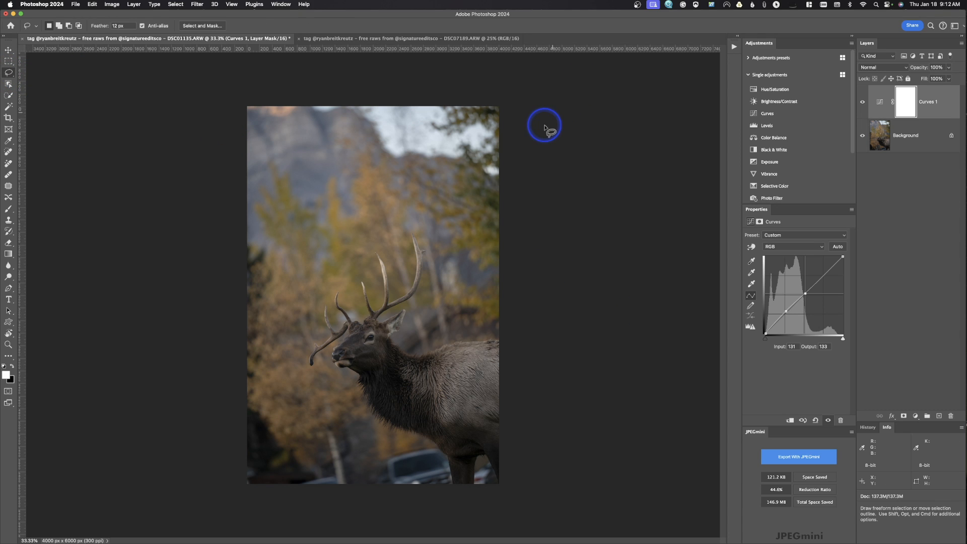
{"action": "mouse_move", "coordinate": [358, 76]}
{"action": "left_mouse_down"}
{"action": "mouse_move", "coordinate": [391, 149]}
{"action": "mouse_move", "coordinate": [500, 155]}
{"action": "mouse_move", "coordinate": [488, 75]}
{"action": "left_mouse_up"}
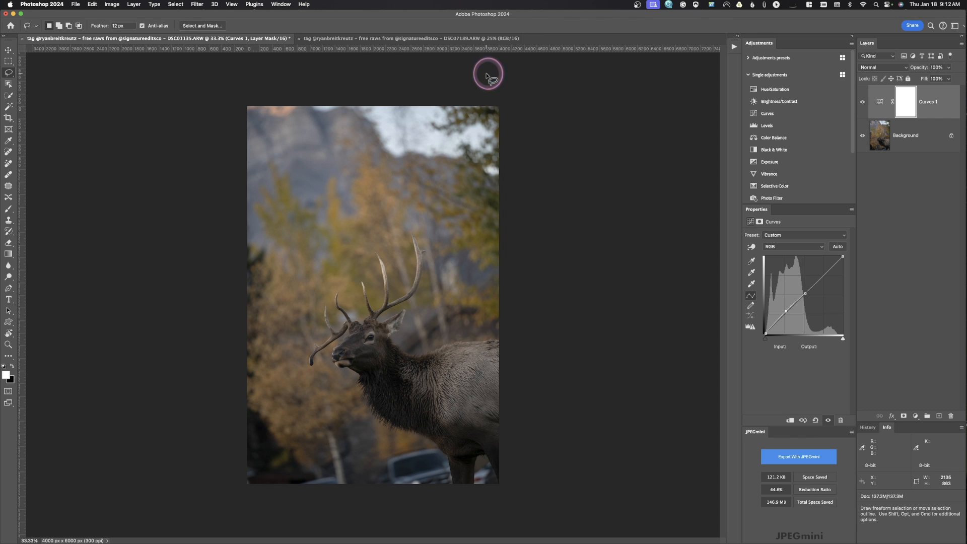
{"action": "left_click", "coordinate": [363, 222]}
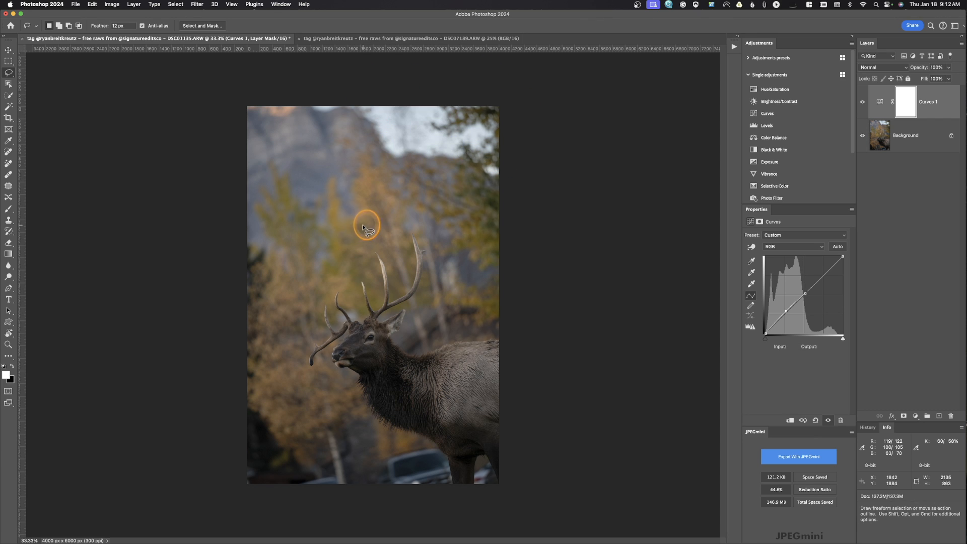
{"action": "mouse_move", "coordinate": [498, 334]}
{"action": "left_mouse_down"}
{"action": "mouse_move", "coordinate": [455, 334]}
{"action": "mouse_move", "coordinate": [345, 302]}
{"action": "mouse_move", "coordinate": [419, 438]}
{"action": "mouse_move", "coordinate": [479, 509]}
{"action": "mouse_move", "coordinate": [538, 367]}
{"action": "left_mouse_up"}
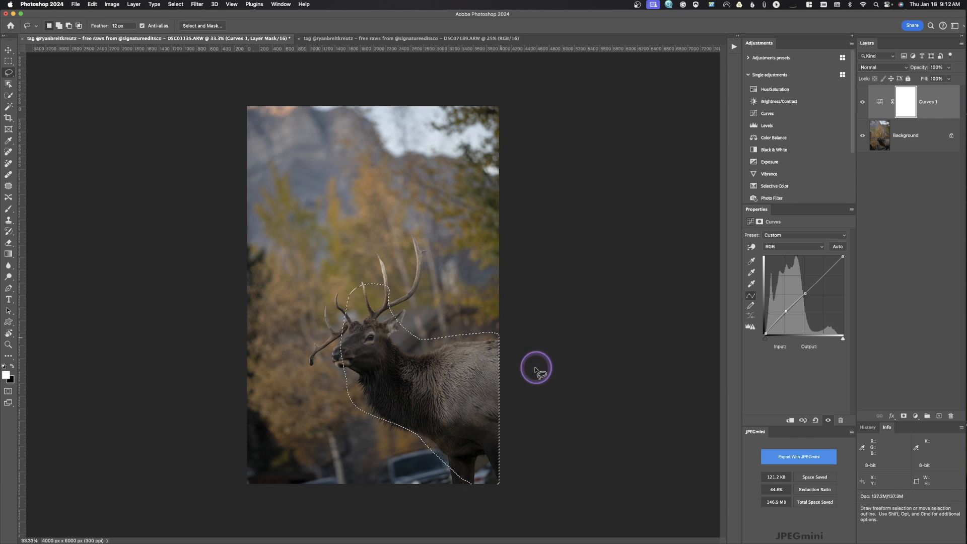
{"action": "left_click", "coordinate": [273, 300]}
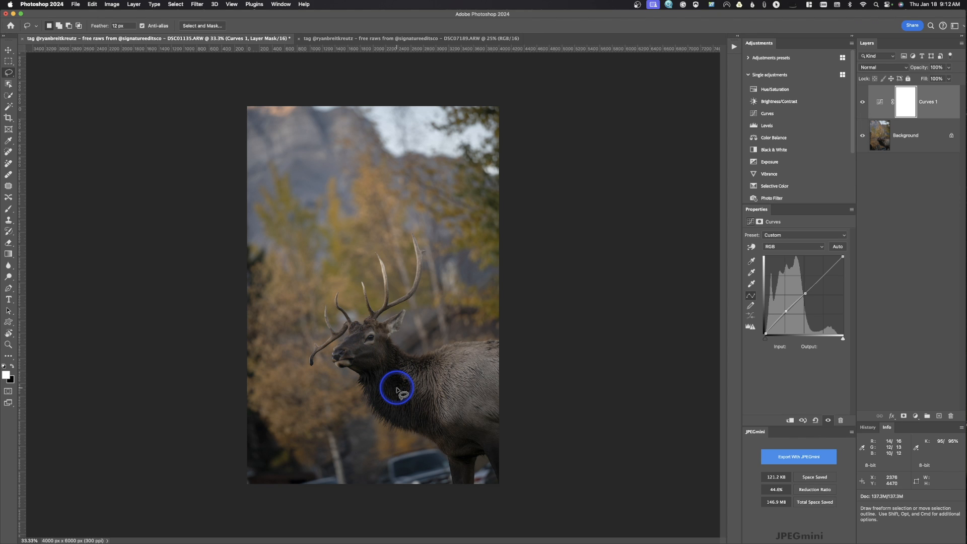
Select the elk automatically with Select Subject and activate the Object Selection tool over it
{"action": "left_click", "coordinate": [173, 5]}
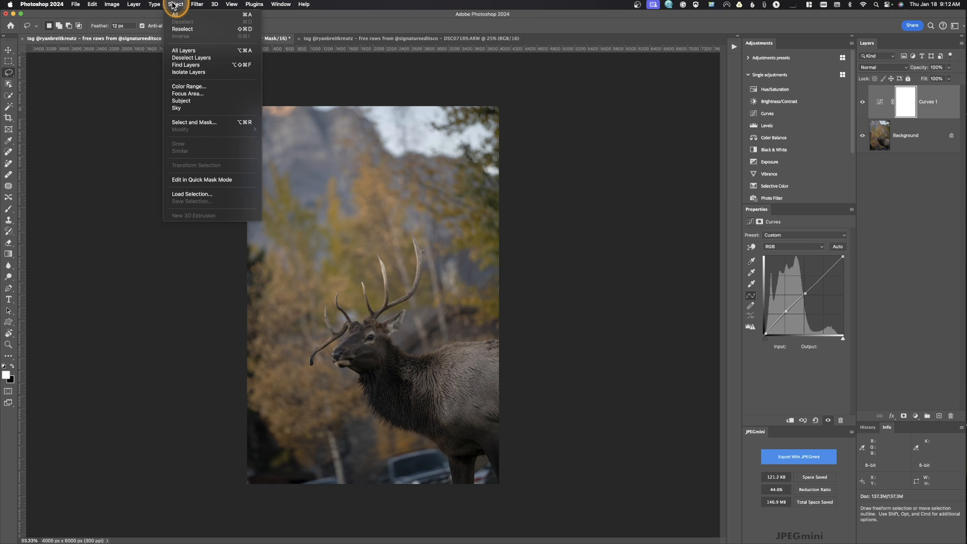
{"action": "left_click", "coordinate": [201, 103]}
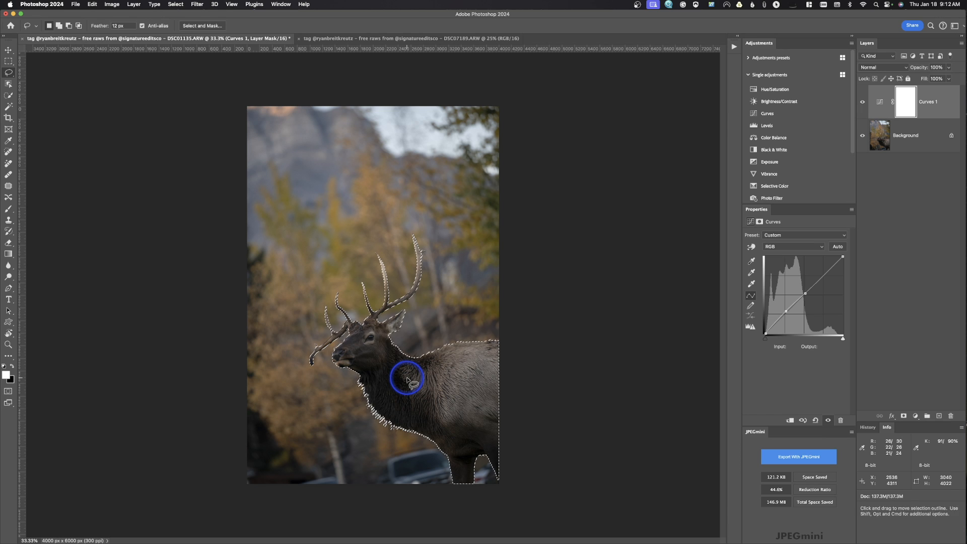
{"action": "key", "text": "w"}
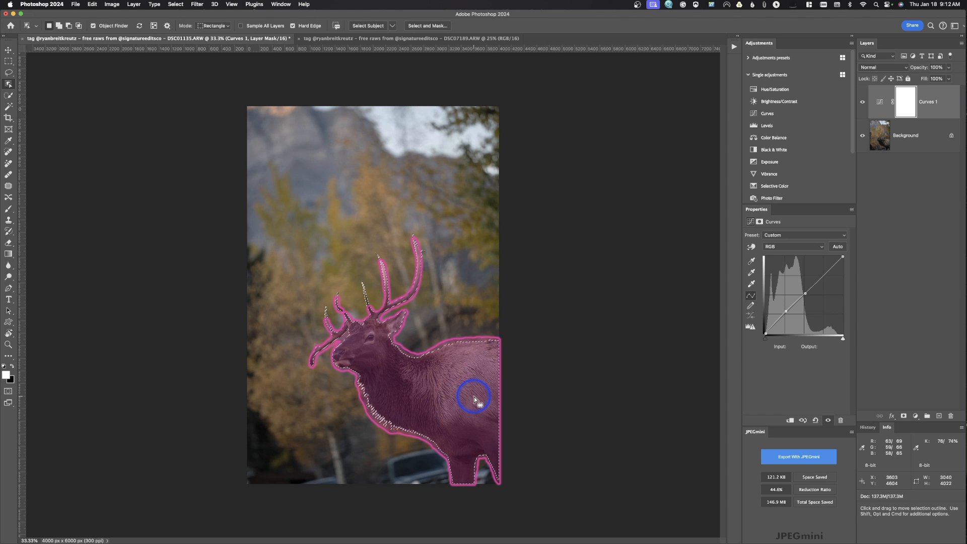
Clear the current selection and reselect the elk with Select Subject
{"action": "left_click", "coordinate": [9, 72]}
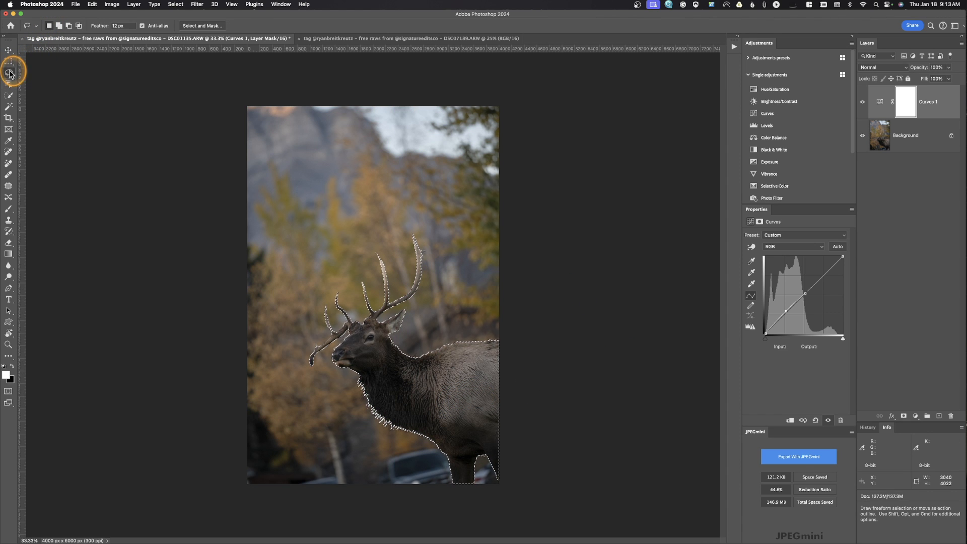
{"action": "left_click", "coordinate": [334, 189]}
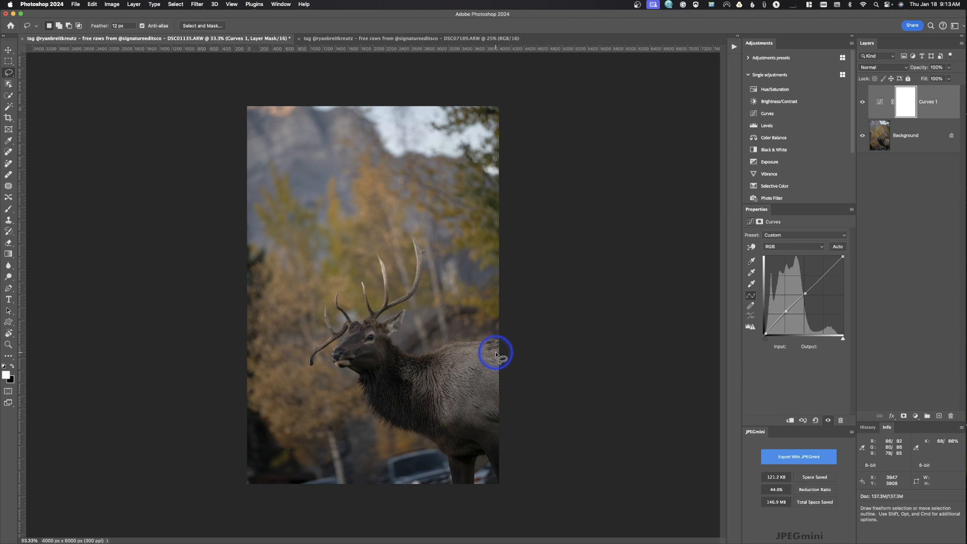
{"action": "left_click", "coordinate": [176, 5]}
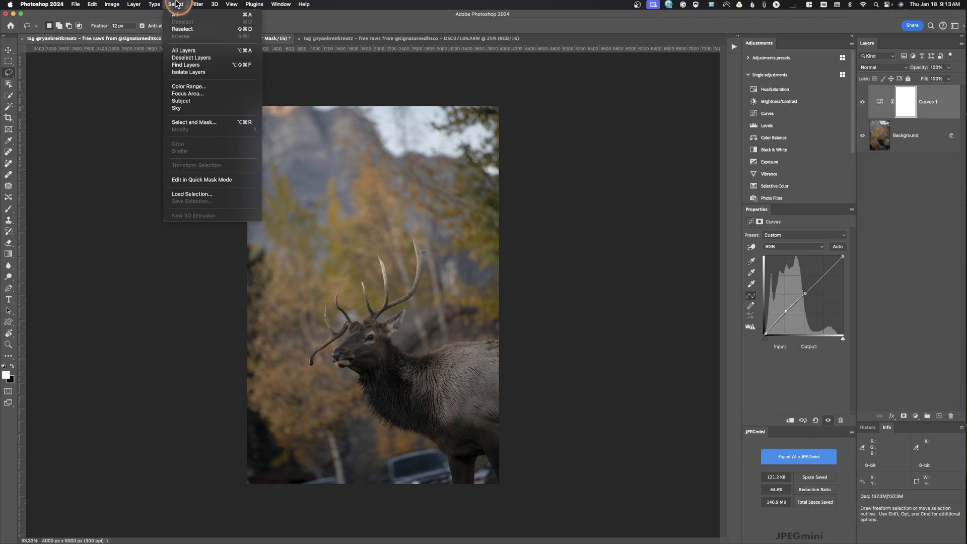
{"action": "left_click", "coordinate": [183, 97]}
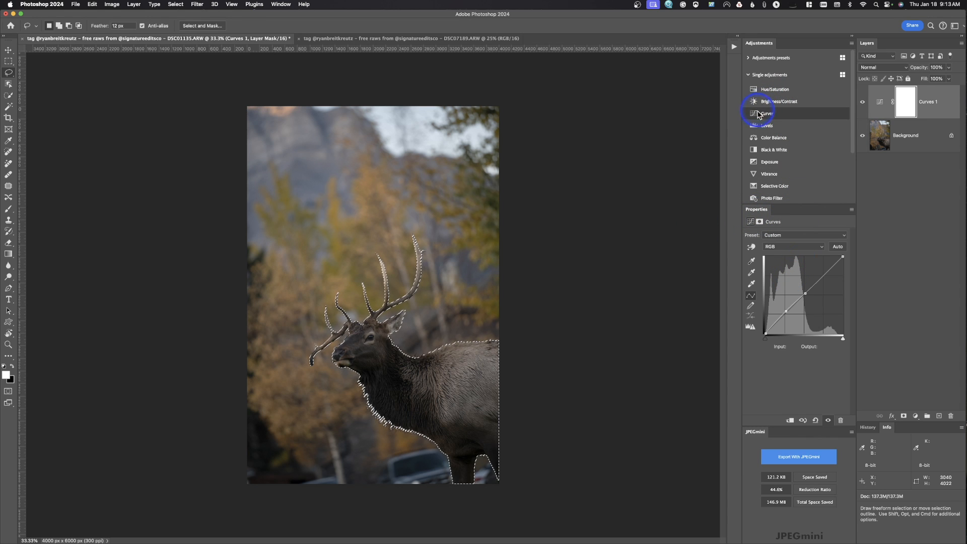
Add a Curves adjustment layer masked to the elk, with the white point at input 225 and a midtone point from 100 to 124
{"action": "left_click", "coordinate": [762, 113]}
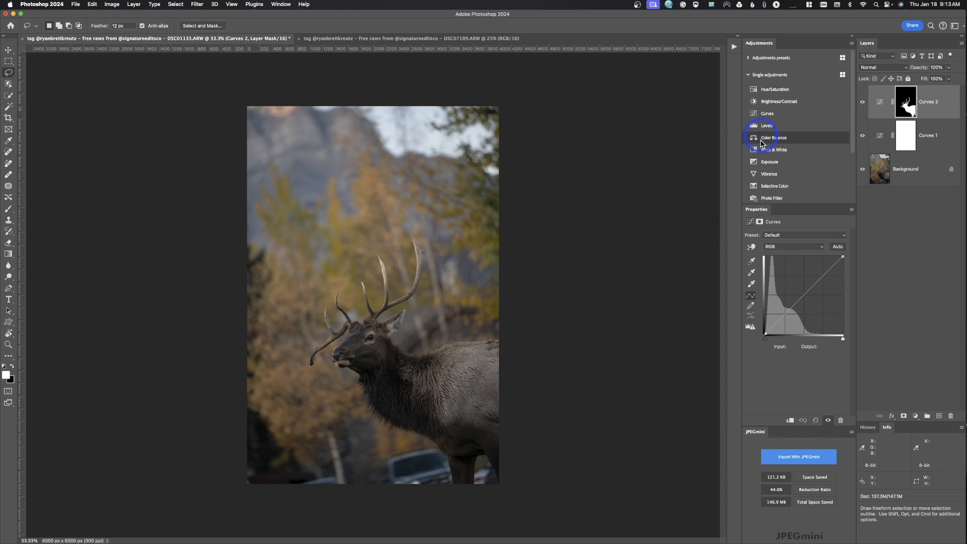
{"action": "left_click_drag", "start_coordinate": [842, 257], "coordinate": [833, 257]}
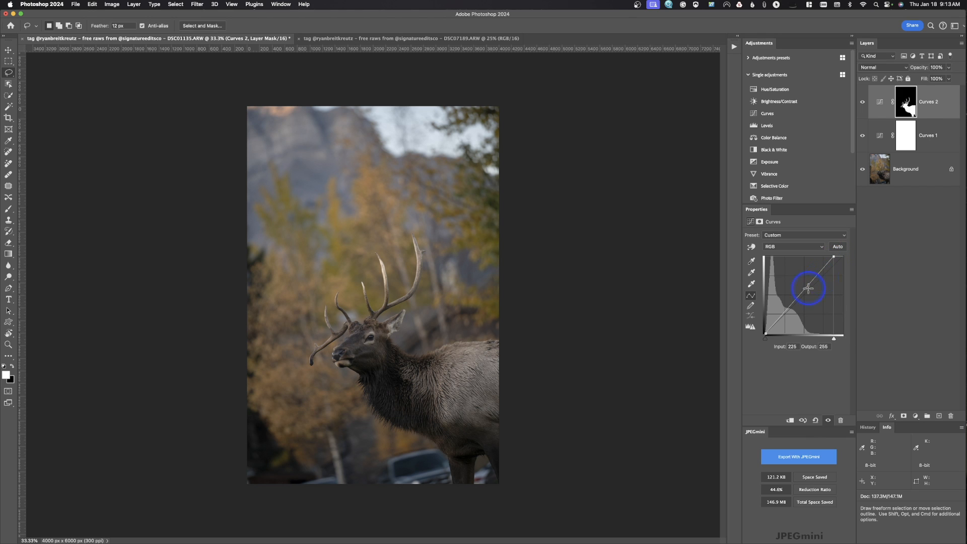
{"action": "left_click", "coordinate": [795, 297]}
{"action": "left_click_drag", "start_coordinate": [796, 297], "coordinate": [796, 296]}
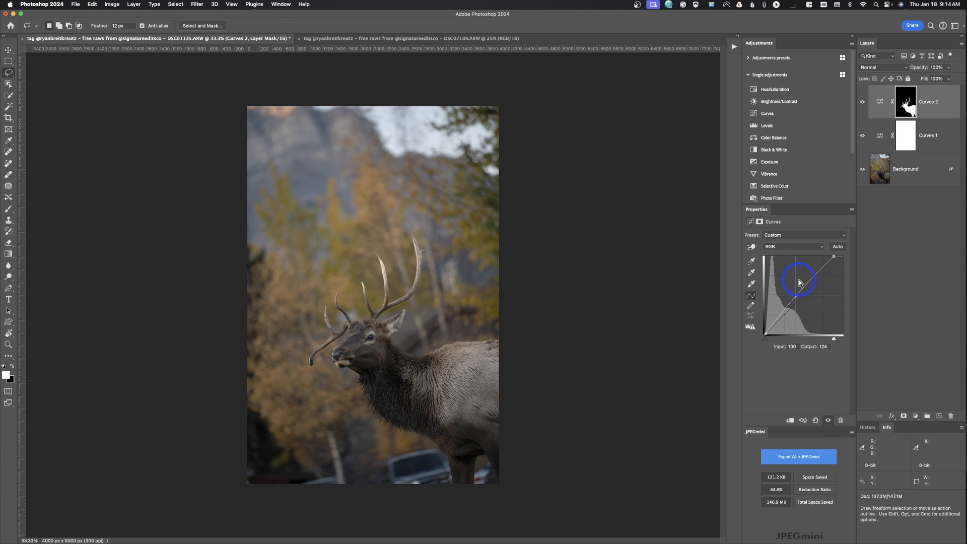
Paint over the elk's hindquarters on the Curves mask with a 51% opacity brush, first in white and once more in black
{"action": "left_click", "coordinate": [6, 212]}
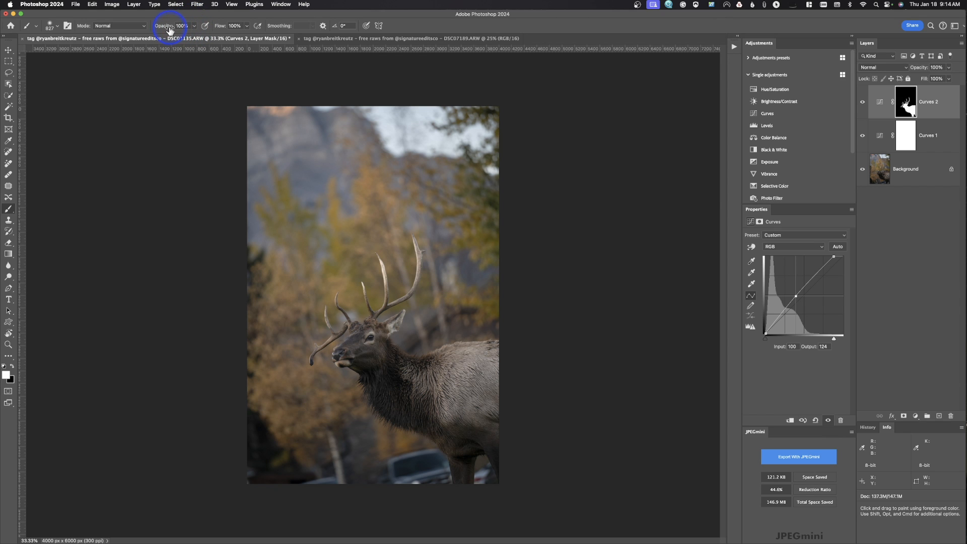
{"action": "left_click", "coordinate": [194, 26]}
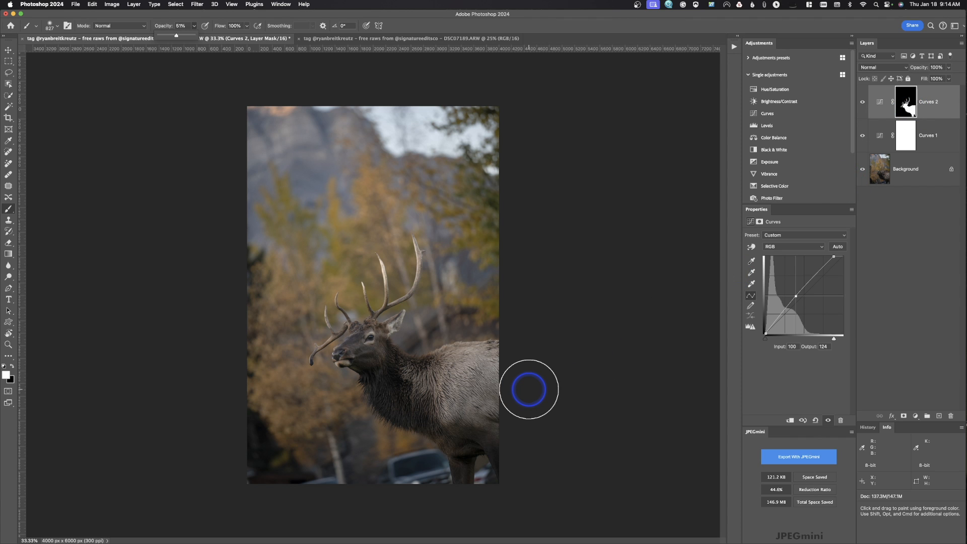
{"action": "mouse_move", "coordinate": [526, 368]}
{"action": "left_mouse_down"}
{"action": "mouse_move", "coordinate": [461, 367]}
{"action": "mouse_move", "coordinate": [462, 405]}
{"action": "mouse_move", "coordinate": [498, 407]}
{"action": "mouse_move", "coordinate": [505, 358]}
{"action": "mouse_move", "coordinate": [481, 359]}
{"action": "mouse_move", "coordinate": [471, 394]}
{"action": "left_mouse_up"}
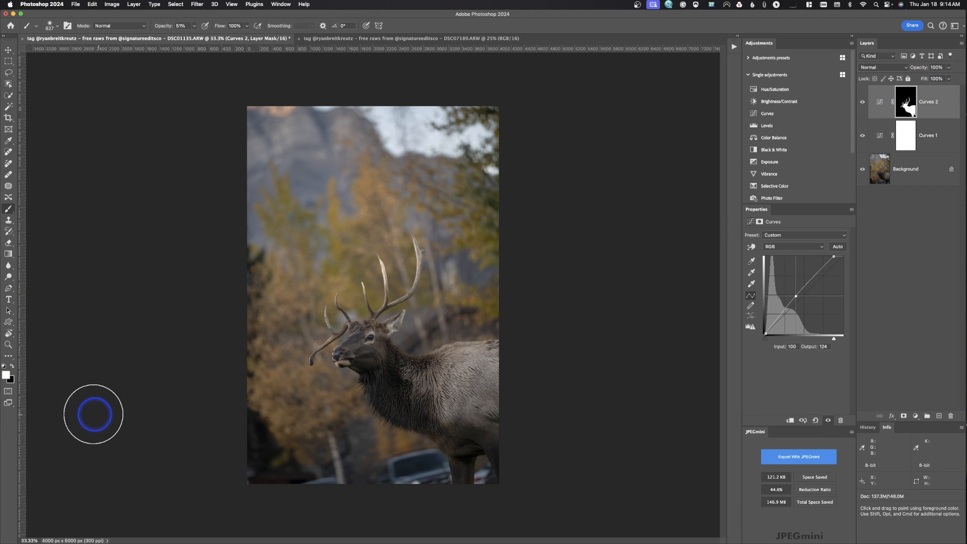
{"action": "left_click", "coordinate": [12, 368]}
{"action": "mouse_move", "coordinate": [492, 367]}
{"action": "left_mouse_down"}
{"action": "mouse_move", "coordinate": [460, 369]}
{"action": "mouse_move", "coordinate": [469, 401]}
{"action": "mouse_move", "coordinate": [501, 397]}
{"action": "mouse_move", "coordinate": [498, 364]}
{"action": "mouse_move", "coordinate": [486, 363]}
{"action": "mouse_move", "coordinate": [513, 350]}
{"action": "left_mouse_up"}
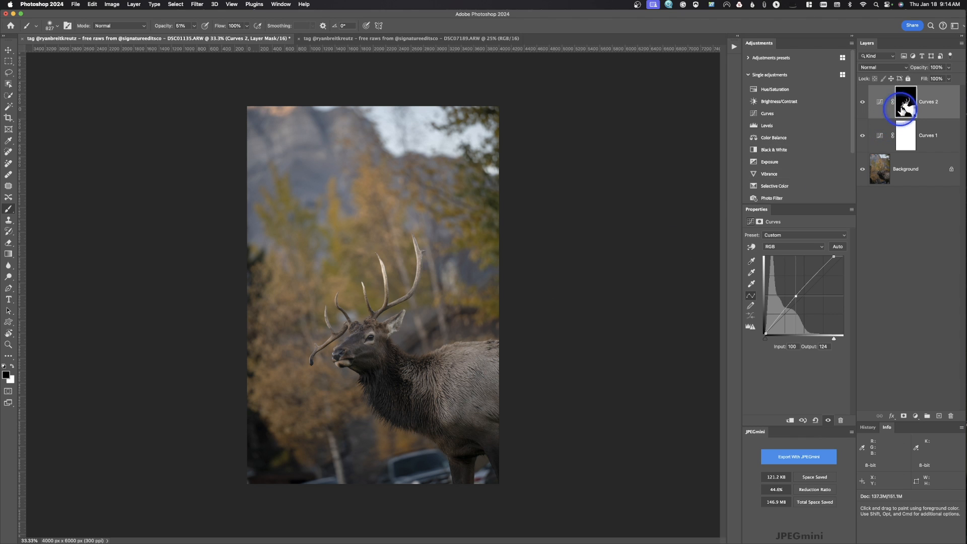
Display the elk's Curves mask on its own, extend the black brushing down its flank, and return to the image
{"action": "left_click", "coordinate": [896, 117], "text": "alt"}
{"action": "mouse_move", "coordinate": [502, 347]}
{"action": "left_mouse_down"}
{"action": "mouse_move", "coordinate": [472, 347]}
{"action": "mouse_move", "coordinate": [446, 358]}
{"action": "mouse_move", "coordinate": [452, 421]}
{"action": "mouse_move", "coordinate": [456, 411]}
{"action": "mouse_move", "coordinate": [475, 420]}
{"action": "left_mouse_up"}
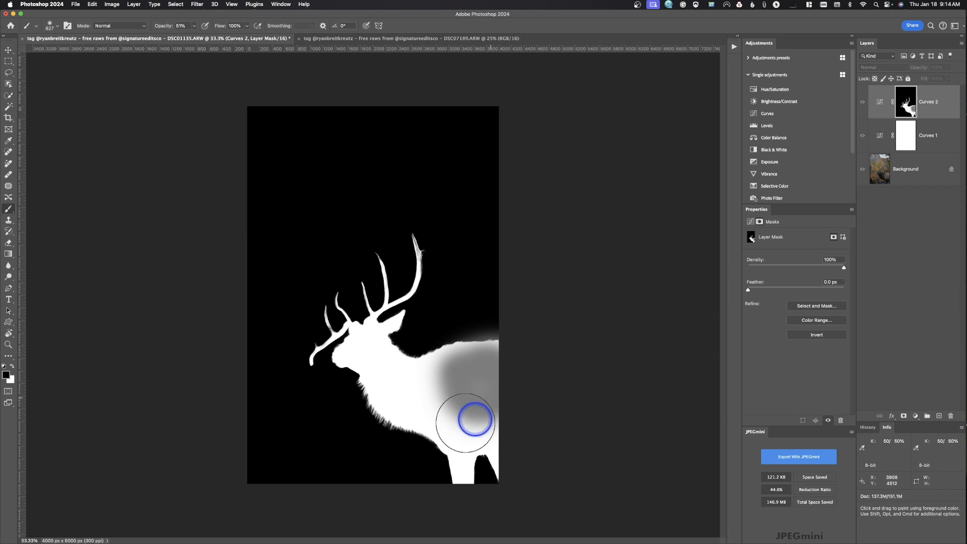
{"action": "left_click", "coordinate": [903, 107], "text": "alt"}
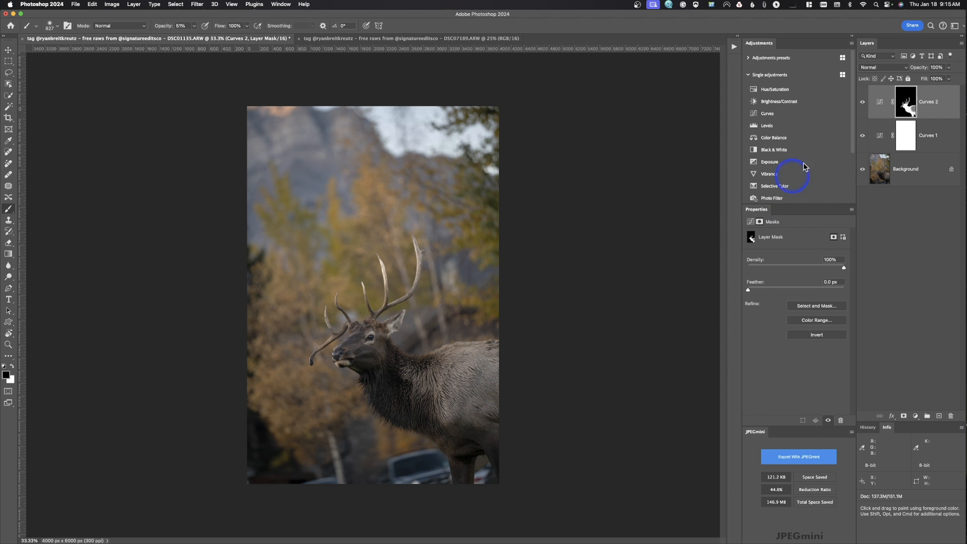
Compare the elk with and without the second Curves adjustment, and delete that layer
{"action": "left_click", "coordinate": [862, 102]}
{"action": "left_click", "coordinate": [863, 103]}
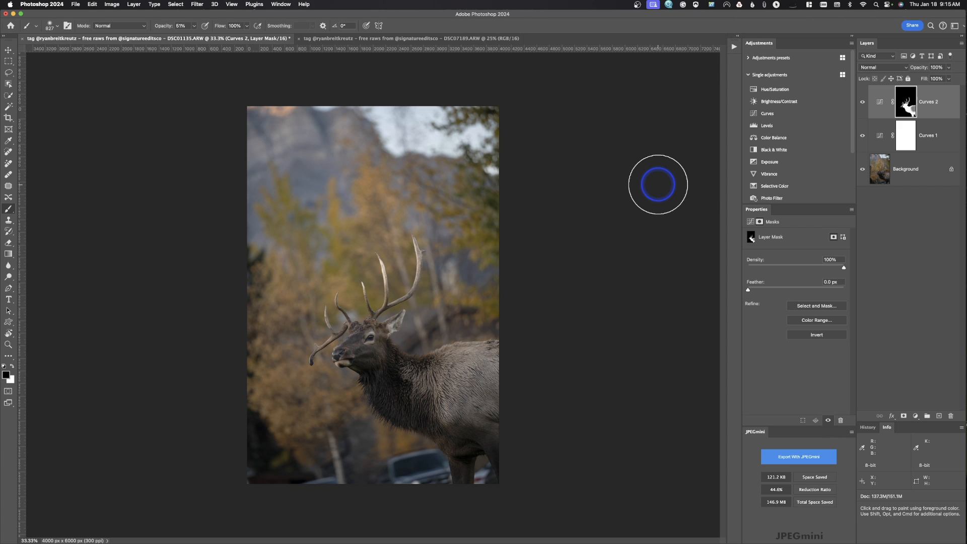
{"action": "left_click_drag", "start_coordinate": [897, 99], "coordinate": [950, 415]}
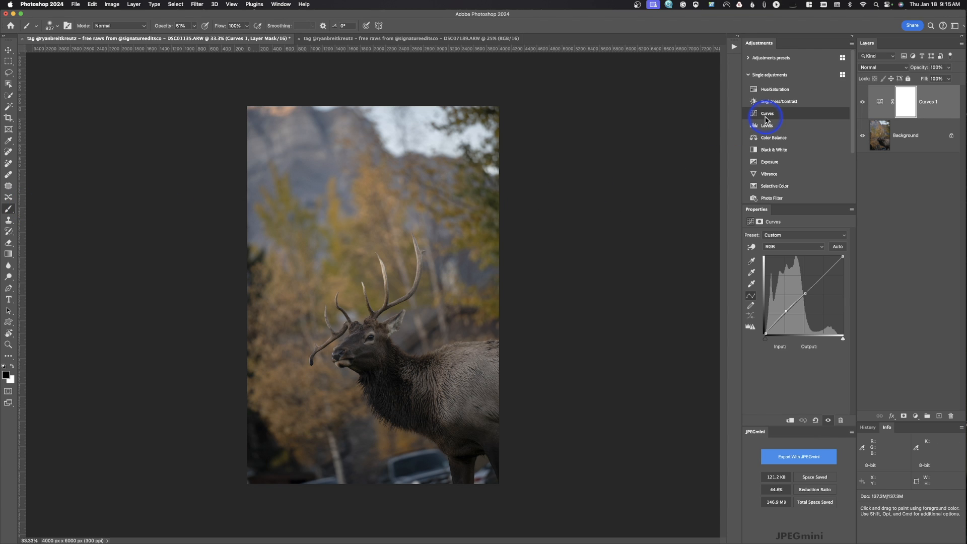
Add an unmasked Curves adjustment layer with the white point at input 241 and a midtone point from 106 to 134
{"action": "left_click", "coordinate": [766, 119]}
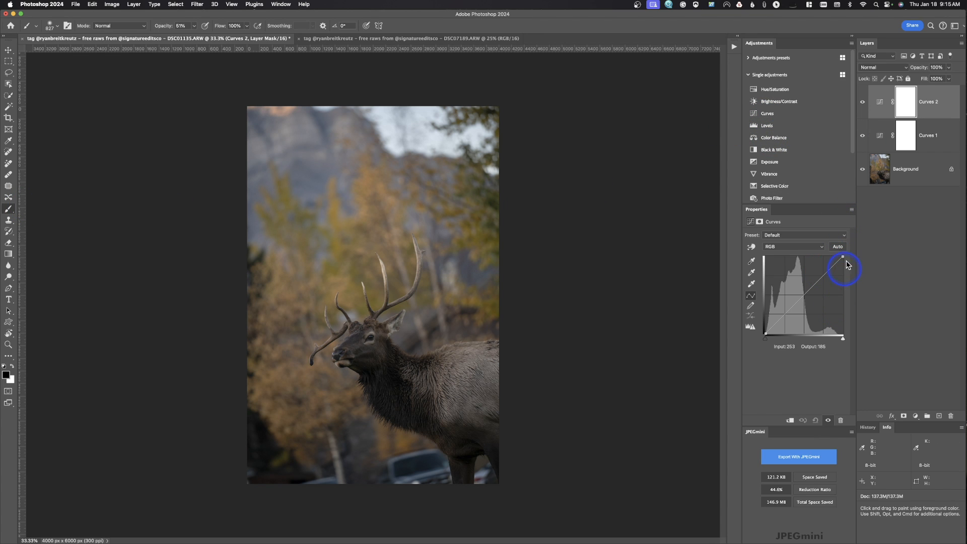
{"action": "left_click", "coordinate": [10, 74]}
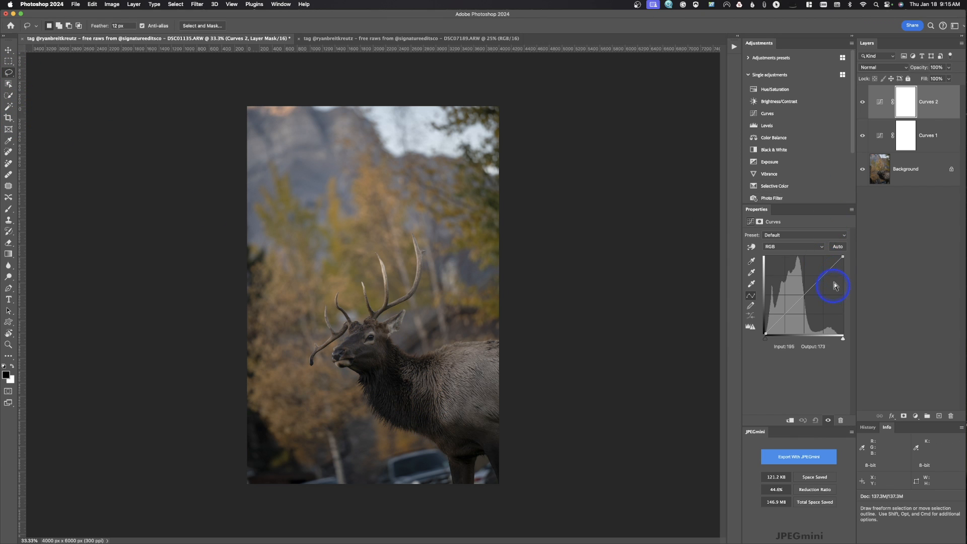
{"action": "left_click_drag", "start_coordinate": [841, 257], "coordinate": [839, 256]}
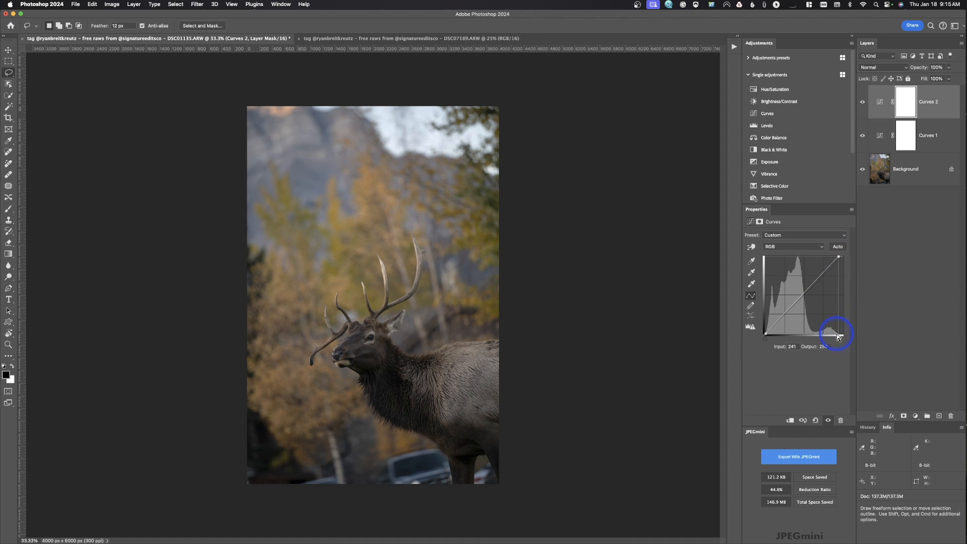
{"action": "key", "text": "ctrl"}
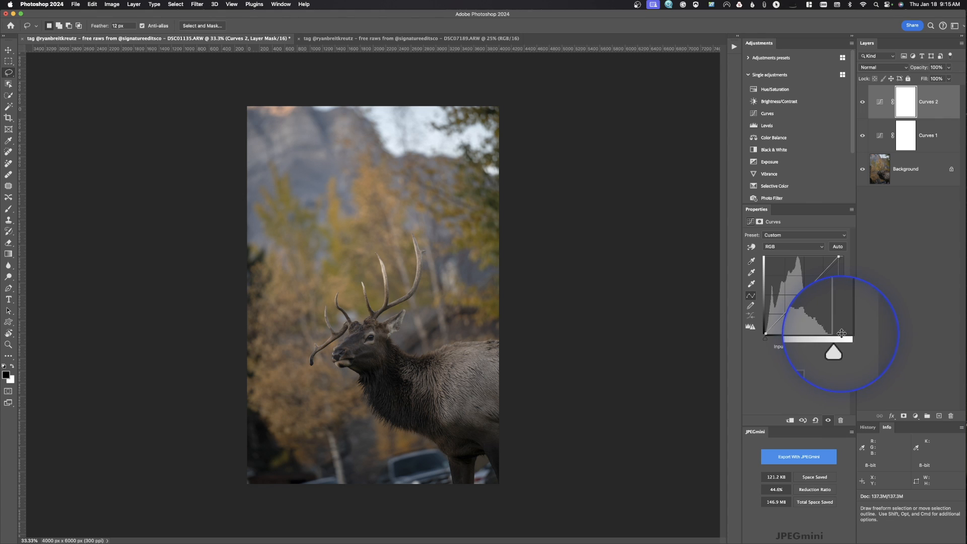
{"action": "left_click_drag", "start_coordinate": [841, 334], "coordinate": [839, 334]}
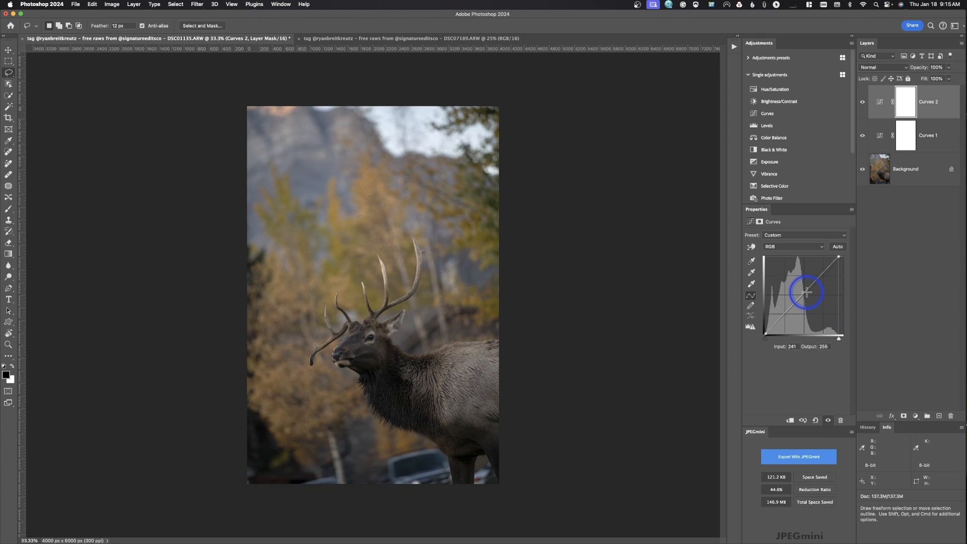
{"action": "left_click_drag", "start_coordinate": [801, 293], "coordinate": [800, 293]}
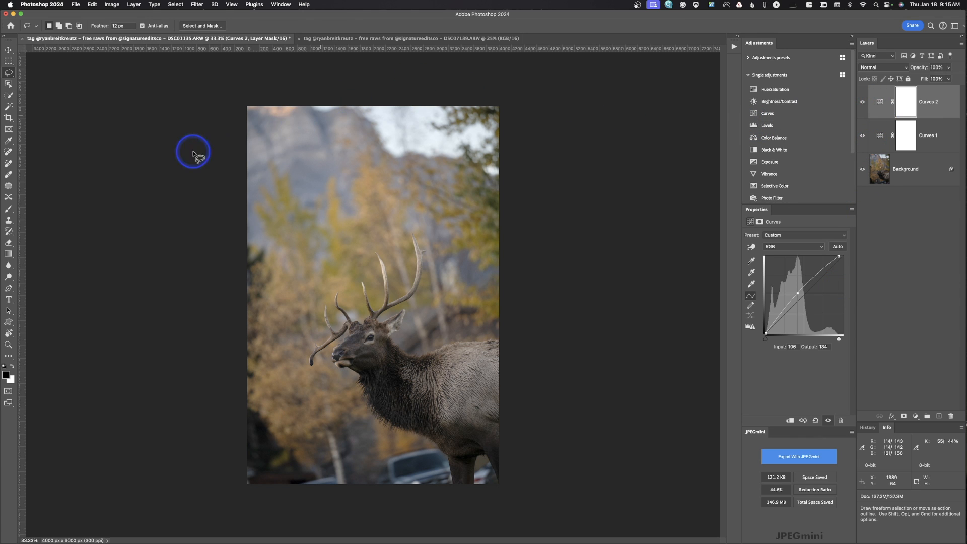
Paint black over the elk's flank on the new Curves mask at 51% and then 100% opacity, and undo the last stroke
{"action": "left_click", "coordinate": [9, 212]}
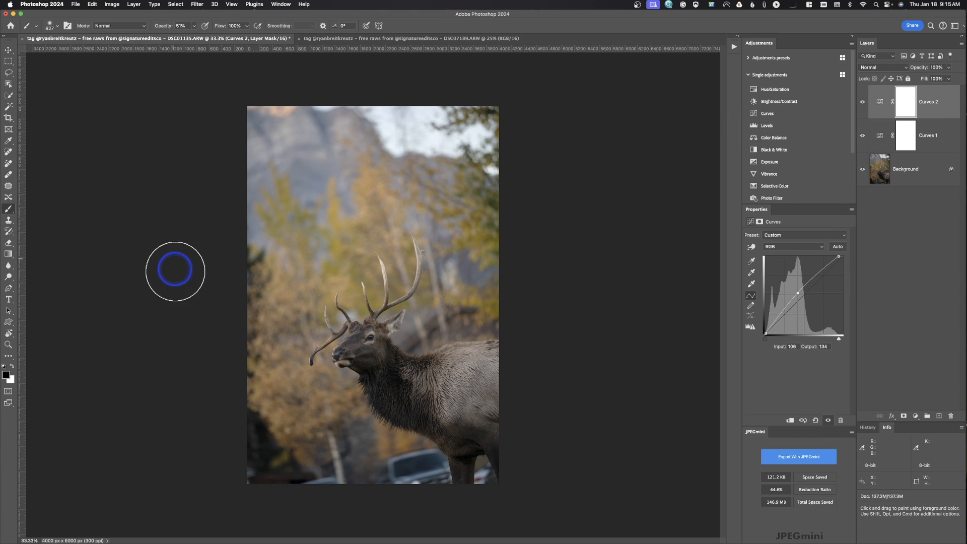
{"action": "mouse_move", "coordinate": [481, 367]}
{"action": "left_mouse_down"}
{"action": "mouse_move", "coordinate": [464, 371]}
{"action": "mouse_move", "coordinate": [478, 401]}
{"action": "mouse_move", "coordinate": [496, 372]}
{"action": "left_mouse_up"}
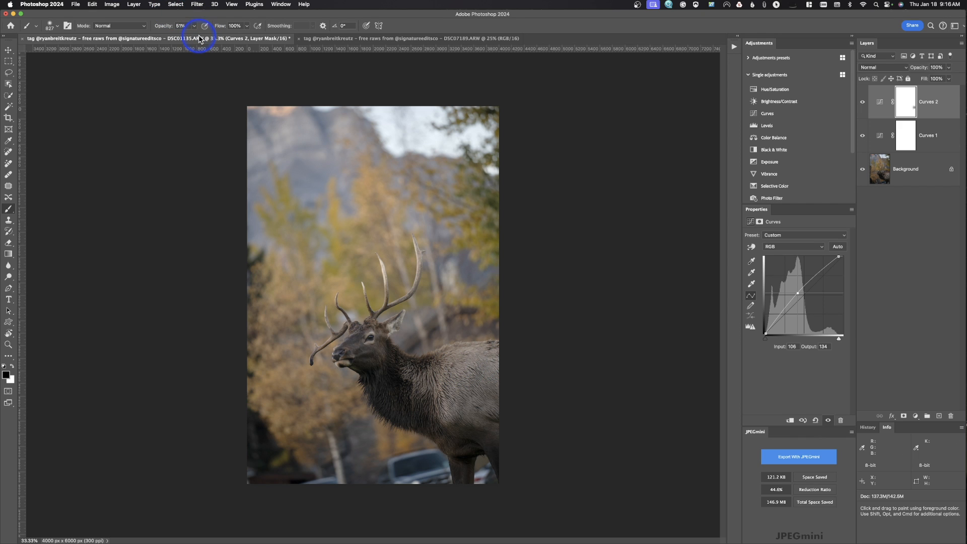
{"action": "left_click_drag", "start_coordinate": [195, 26], "coordinate": [431, 101]}
{"action": "left_click", "coordinate": [510, 368]}
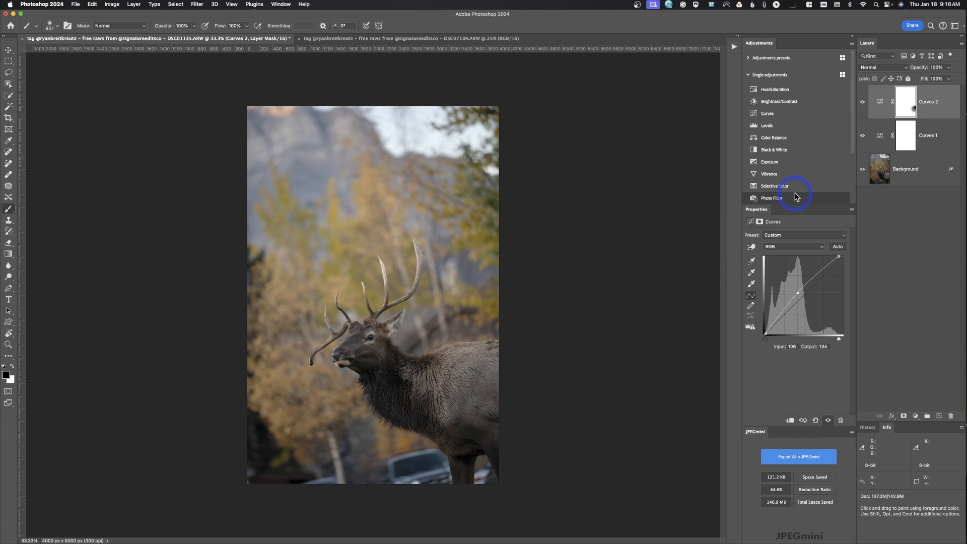
{"action": "key", "text": "super+z"}
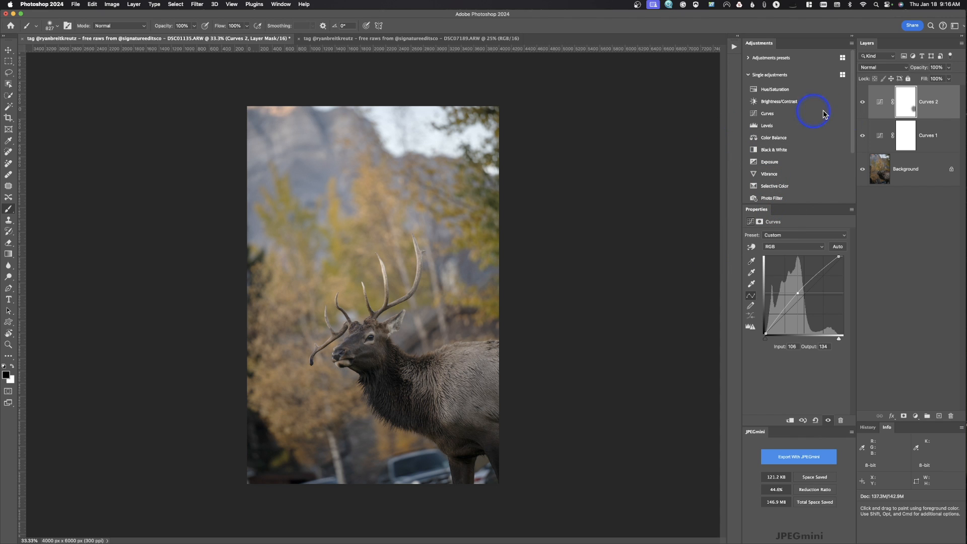
Display the second Curves layer's mask on its own and return to the image
{"action": "left_click", "coordinate": [902, 100]}
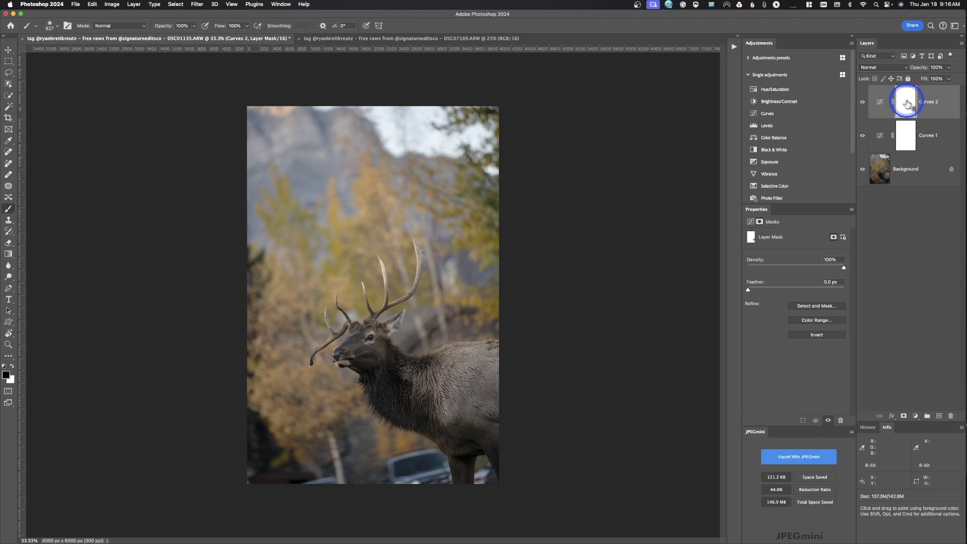
{"action": "left_click", "coordinate": [905, 102], "text": "alt"}
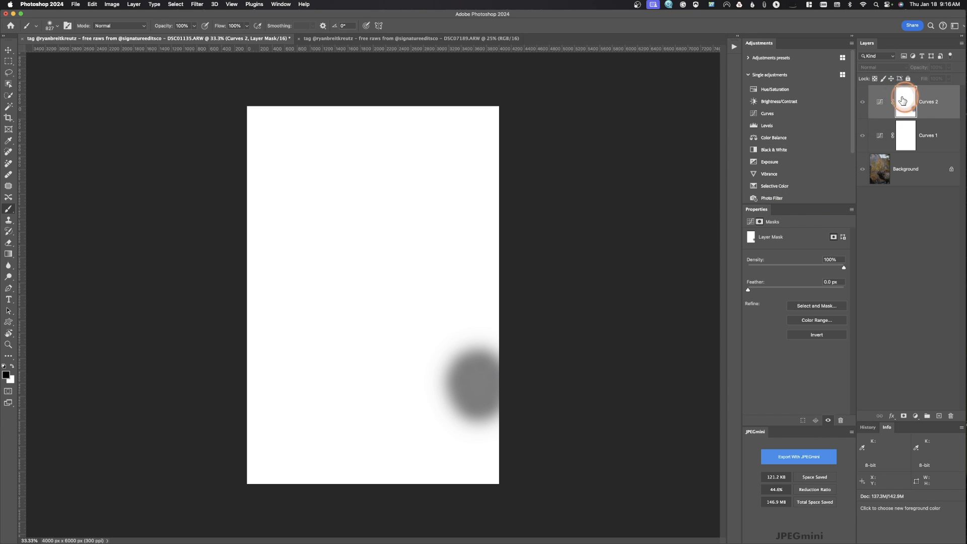
{"action": "left_click", "coordinate": [896, 103], "text": "alt"}
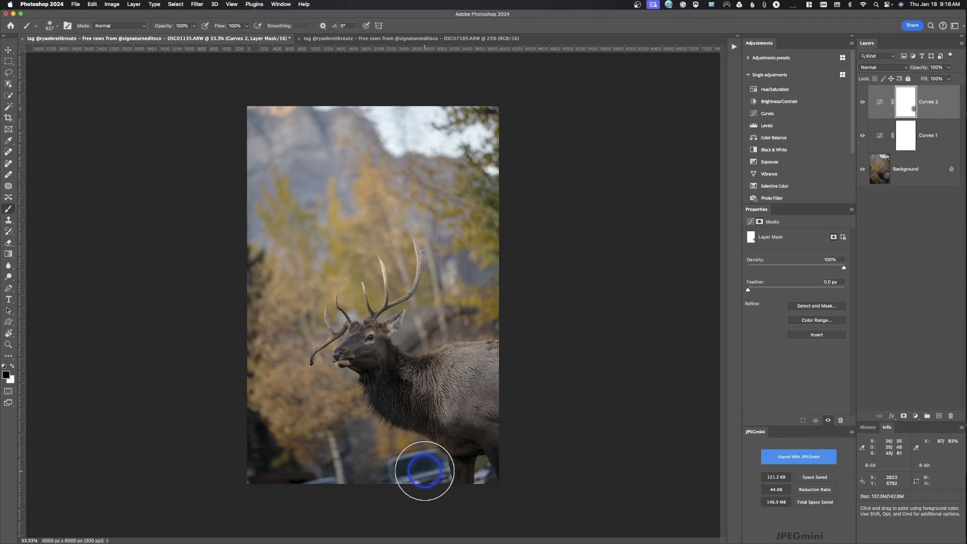
Brush black at 100% opacity on the mask from the car up to the trees, and delete the second Curves layer
{"action": "mouse_move", "coordinate": [418, 475]}
{"action": "left_mouse_down"}
{"action": "mouse_move", "coordinate": [331, 397]}
{"action": "mouse_move", "coordinate": [262, 423]}
{"action": "mouse_move", "coordinate": [302, 485]}
{"action": "mouse_move", "coordinate": [266, 328]}
{"action": "mouse_move", "coordinate": [320, 210]}
{"action": "mouse_move", "coordinate": [263, 213]}
{"action": "mouse_move", "coordinate": [316, 82]}
{"action": "mouse_move", "coordinate": [457, 175]}
{"action": "left_mouse_up"}
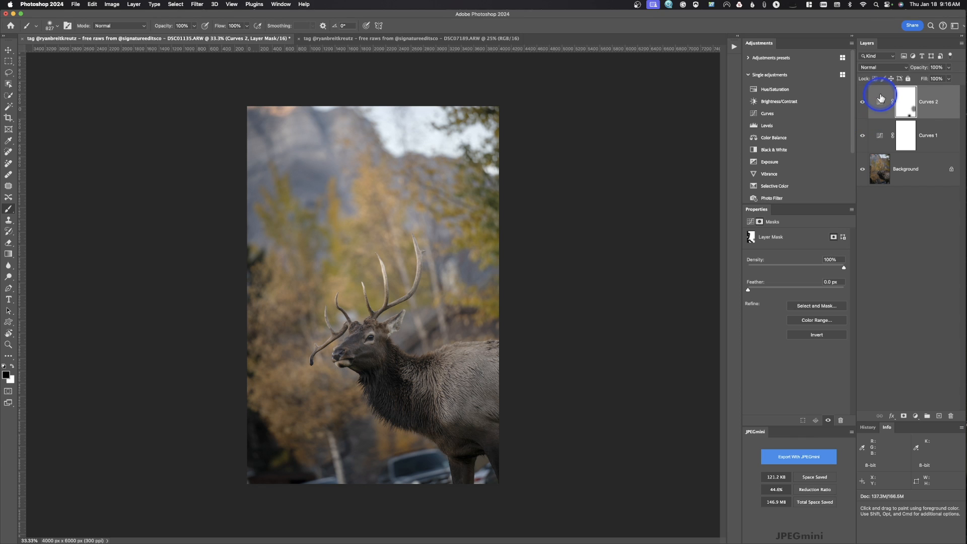
{"action": "left_click_drag", "start_coordinate": [881, 98], "coordinate": [951, 416]}
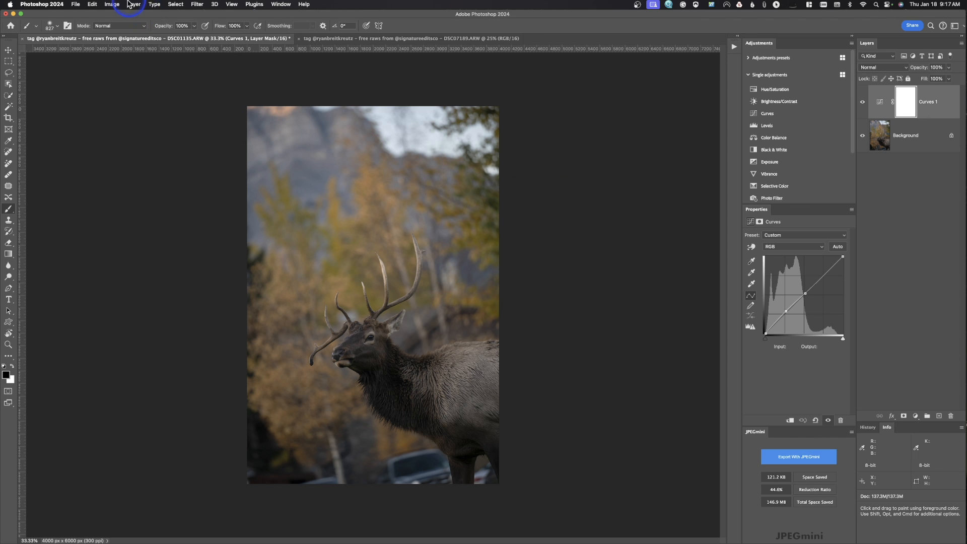
Select the elk with Select Subject and add a Levels adjustment layer with midtones at 1.13 and the white input at 217
{"action": "left_click", "coordinate": [171, 4]}
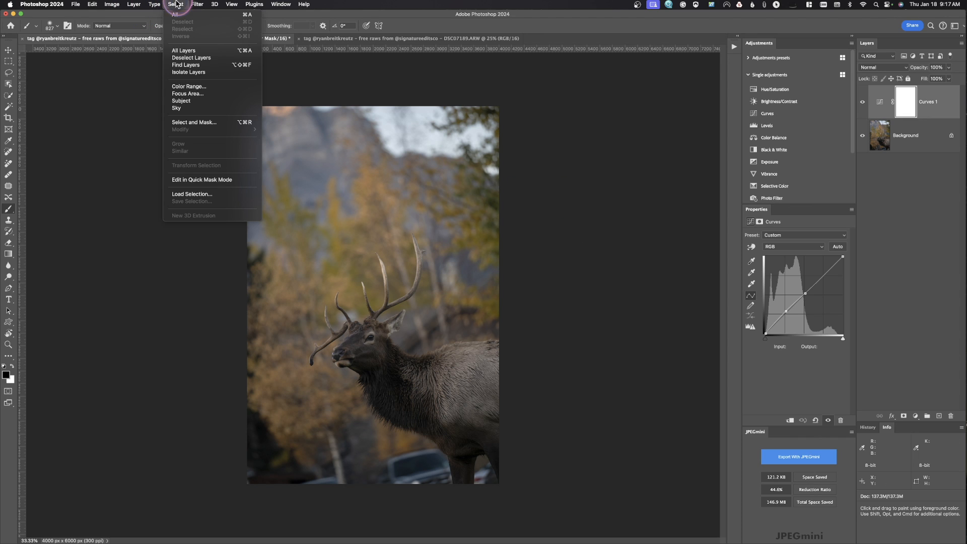
{"action": "left_click", "coordinate": [191, 103]}
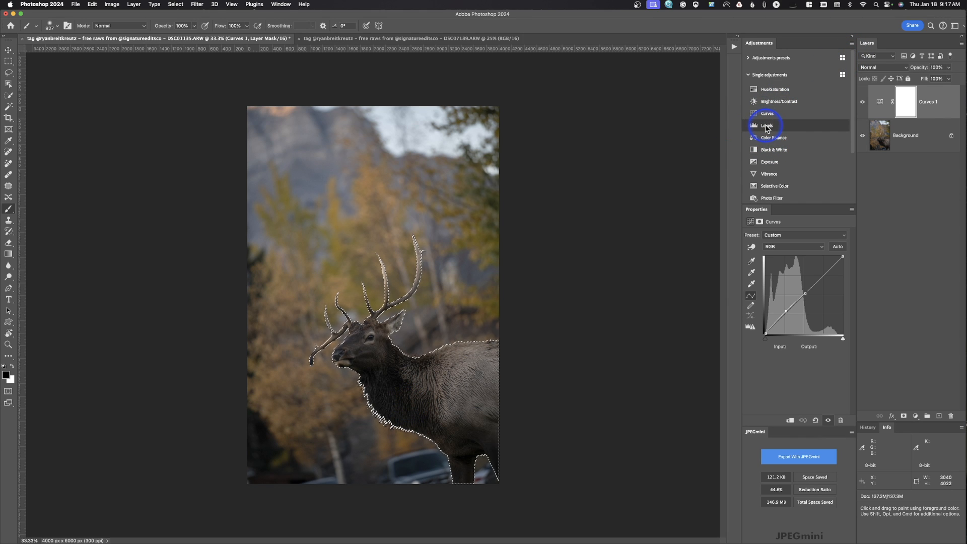
{"action": "left_click", "coordinate": [765, 125]}
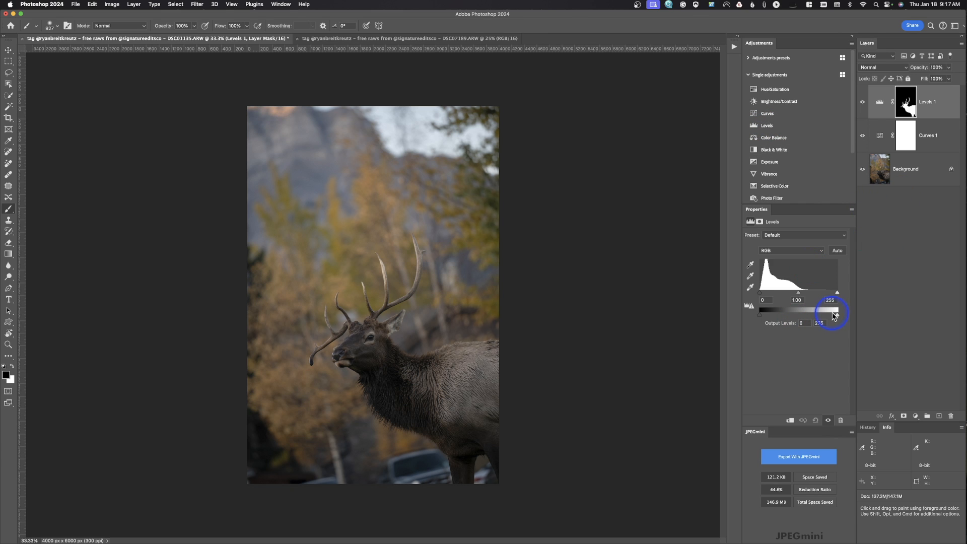
{"action": "left_click_drag", "start_coordinate": [839, 317], "coordinate": [830, 294]}
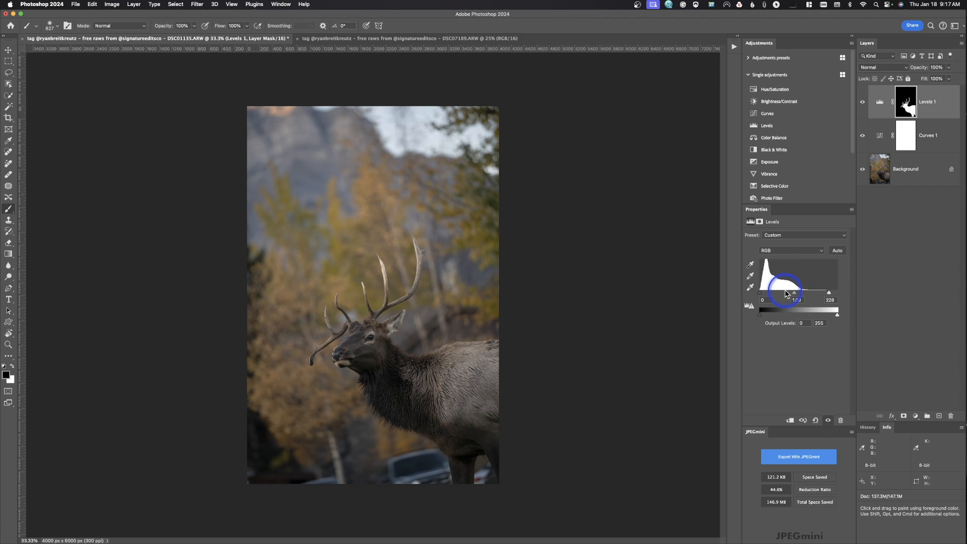
{"action": "mouse_move", "coordinate": [795, 294]}
{"action": "left_mouse_down"}
{"action": "mouse_move", "coordinate": [803, 294]}
{"action": "mouse_move", "coordinate": [791, 297]}
{"action": "left_mouse_up"}
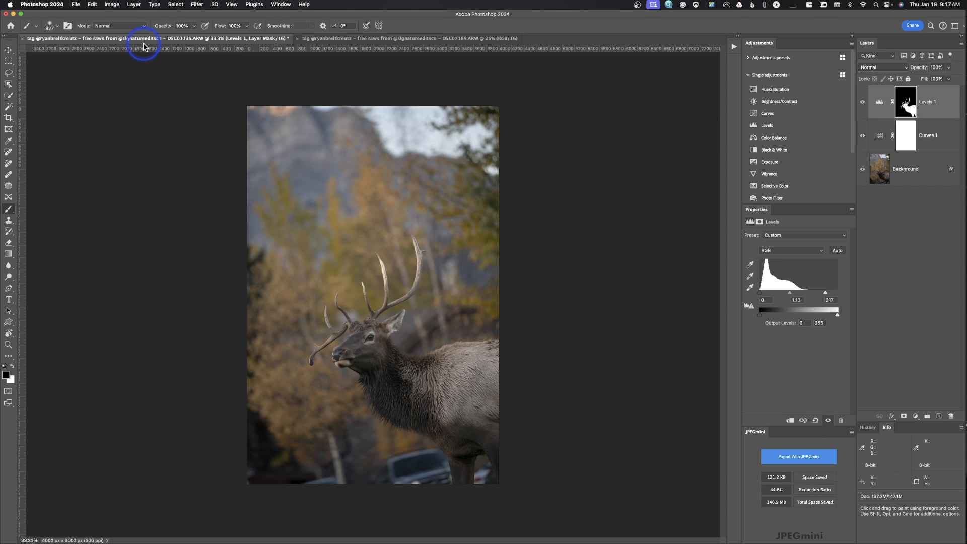
Set the brush opacity to 51% and paint black over the elk's flank and legs on the Levels mask
{"action": "left_click_drag", "start_coordinate": [163, 28], "coordinate": [152, 30]}
{"action": "left_click_drag", "start_coordinate": [431, 349], "coordinate": [502, 371]}
{"action": "mouse_move", "coordinate": [448, 402]}
{"action": "left_mouse_down"}
{"action": "mouse_move", "coordinate": [490, 418]}
{"action": "mouse_move", "coordinate": [493, 361]}
{"action": "mouse_move", "coordinate": [465, 353]}
{"action": "left_mouse_up"}
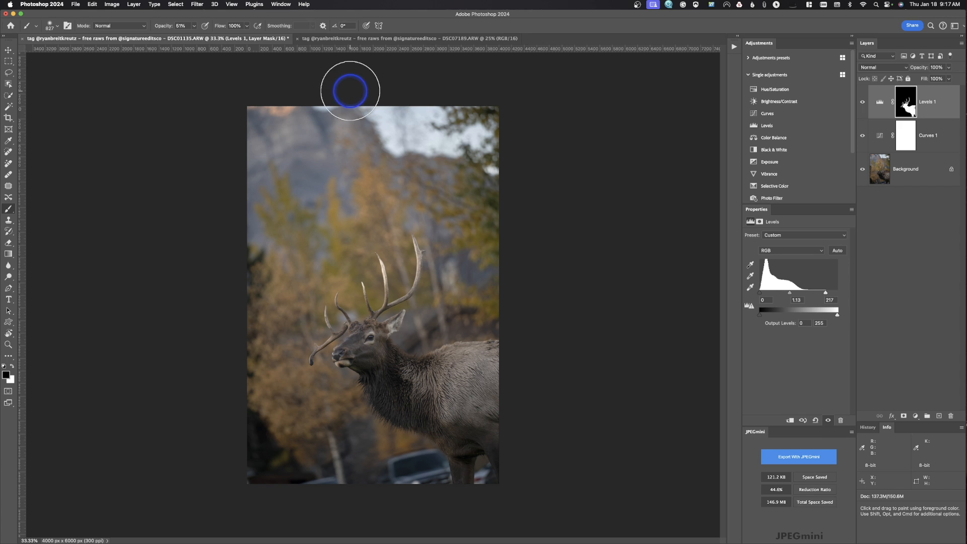
Set the Lasso tool's feather to 55 px
{"action": "left_click", "coordinate": [8, 72]}
{"action": "left_click", "coordinate": [118, 25]}
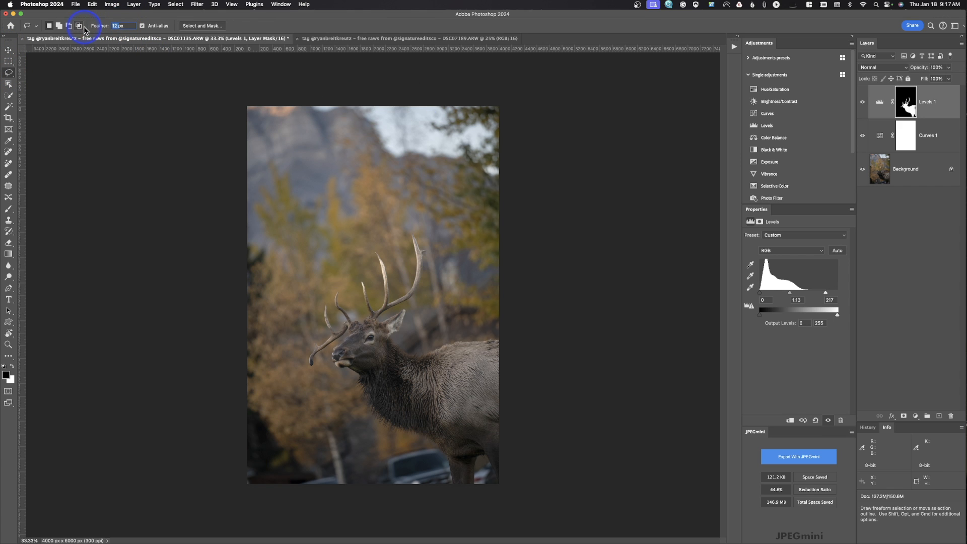
{"action": "type", "text": "55"}
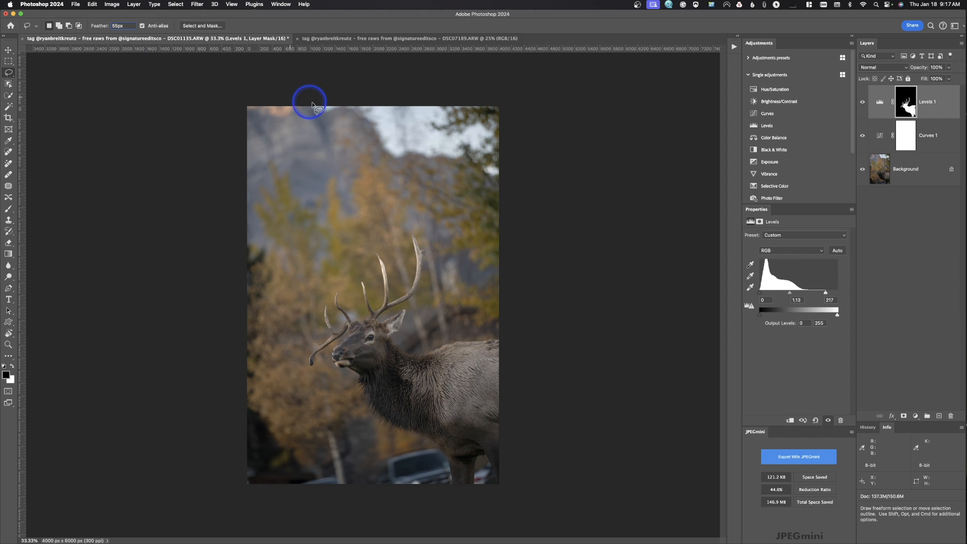
{"action": "key", "text": "Return"}
Lasso the sky area and add a Curves adjustment layer lowering input 149 to output 131
{"action": "mouse_move", "coordinate": [316, 108]}
{"action": "left_mouse_down"}
{"action": "mouse_move", "coordinate": [367, 118]}
{"action": "mouse_move", "coordinate": [387, 151]}
{"action": "mouse_move", "coordinate": [476, 156]}
{"action": "mouse_move", "coordinate": [492, 166]}
{"action": "mouse_move", "coordinate": [540, 91]}
{"action": "mouse_move", "coordinate": [482, 40]}
{"action": "mouse_move", "coordinate": [419, 43]}
{"action": "left_mouse_up"}
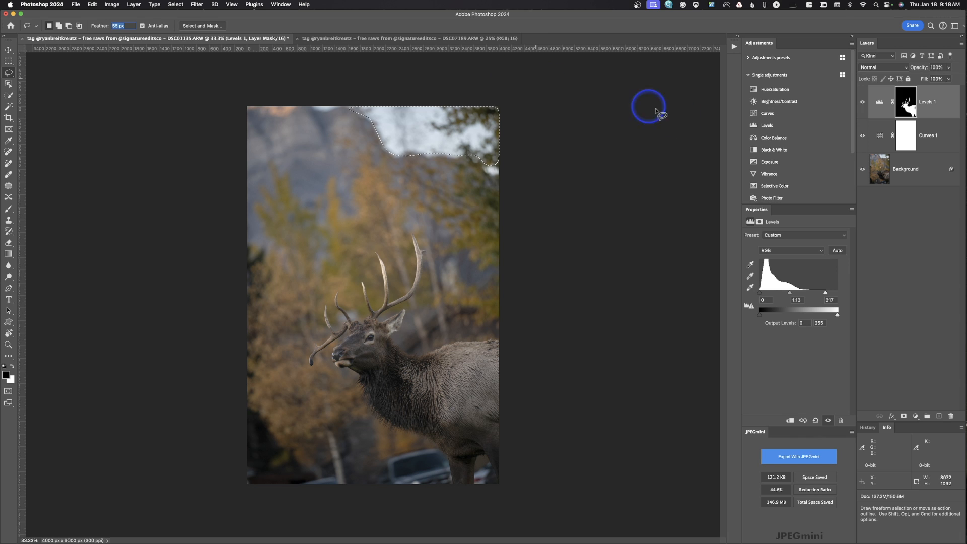
{"action": "left_click", "coordinate": [767, 113]}
{"action": "left_click_drag", "start_coordinate": [814, 306], "coordinate": [809, 294]}
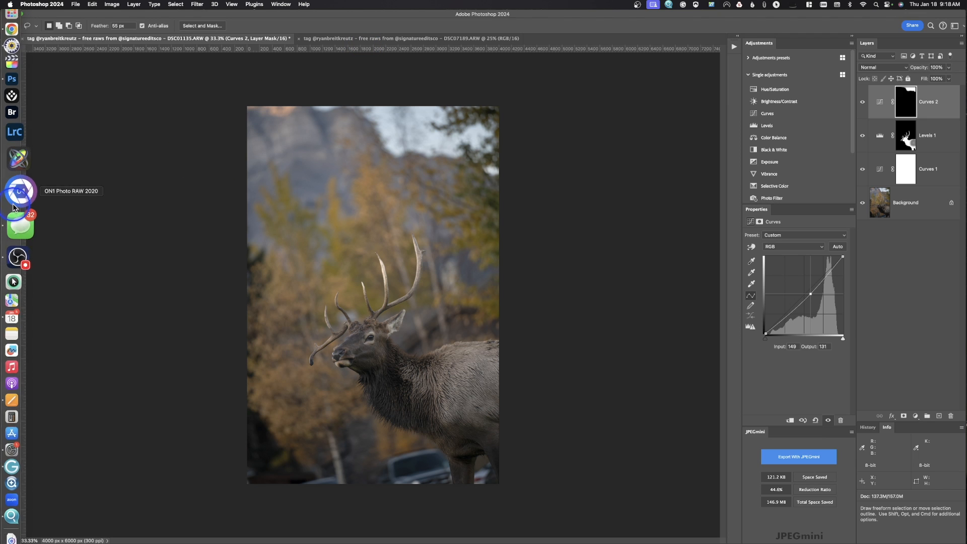
Paint black at 51% opacity with a smaller brush over the trees on the sky's Curves mask, and delete that Curves layer
{"action": "left_click", "coordinate": [8, 209]}
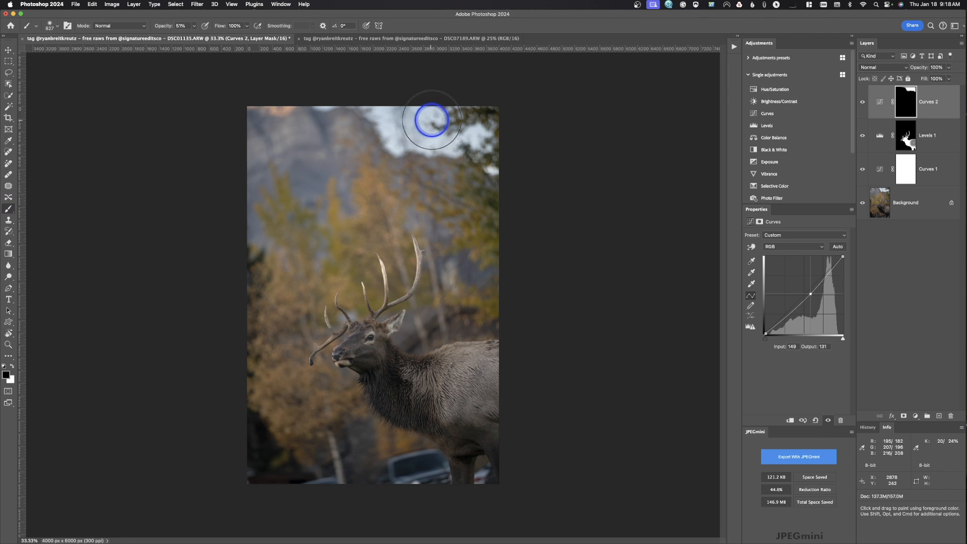
{"action": "key", "text": "bracketleft"}
{"action": "key", "text": "bracketleft"}
{"action": "key", "text": "bracketleft"}
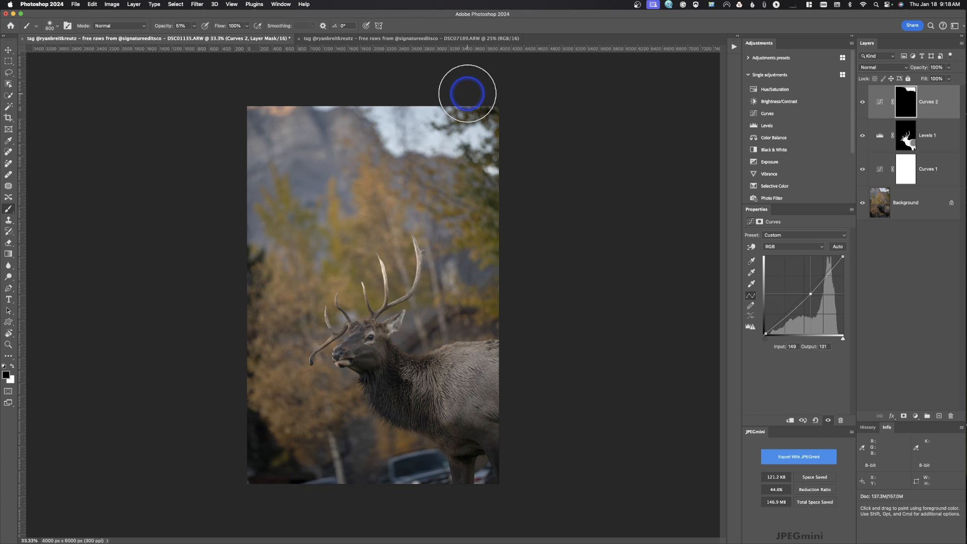
{"action": "mouse_move", "coordinate": [451, 117]}
{"action": "left_mouse_down"}
{"action": "mouse_move", "coordinate": [493, 101]}
{"action": "mouse_move", "coordinate": [513, 128]}
{"action": "mouse_move", "coordinate": [487, 174]}
{"action": "mouse_move", "coordinate": [472, 161]}
{"action": "mouse_move", "coordinate": [524, 180]}
{"action": "left_mouse_up"}
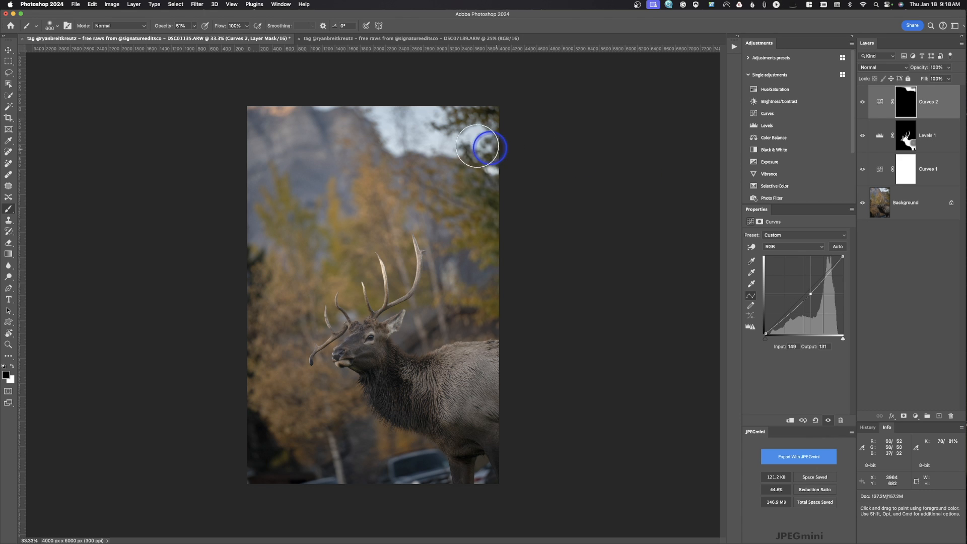
{"action": "left_click", "coordinate": [889, 98]}
{"action": "left_click_drag", "start_coordinate": [889, 98], "coordinate": [951, 415]}
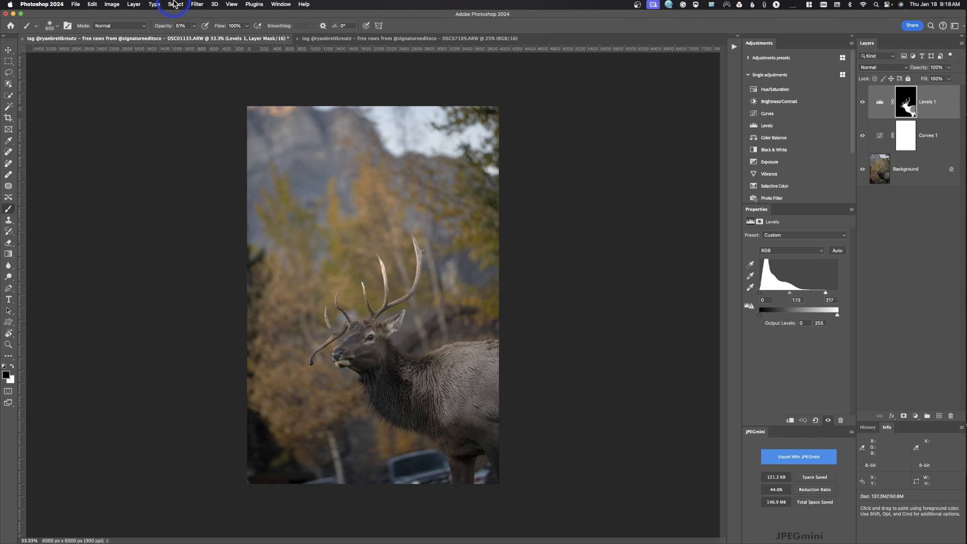
Select the sky automatically and add a Curves adjustment layer lowering input 145 to output 128
{"action": "left_click", "coordinate": [175, 4]}
{"action": "left_click", "coordinate": [183, 99]}
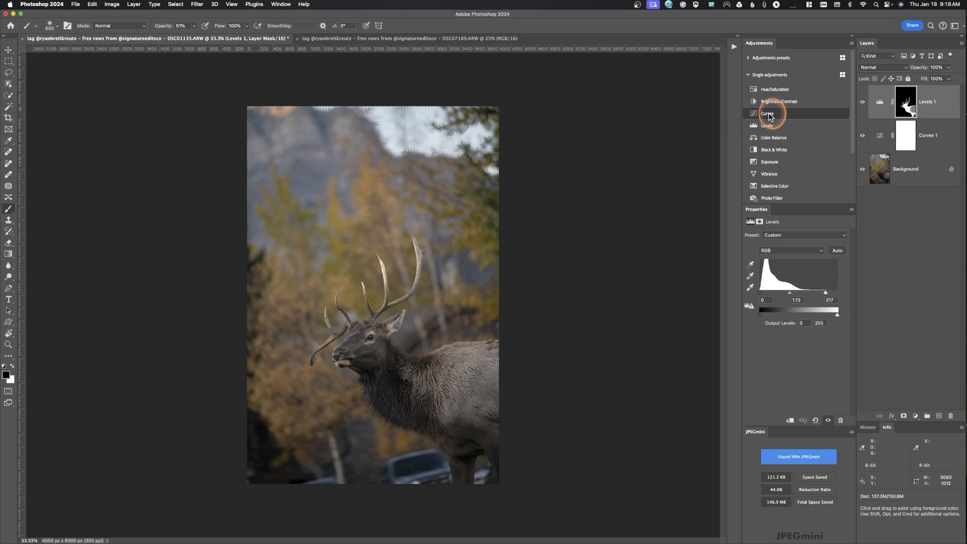
{"action": "left_click", "coordinate": [768, 114]}
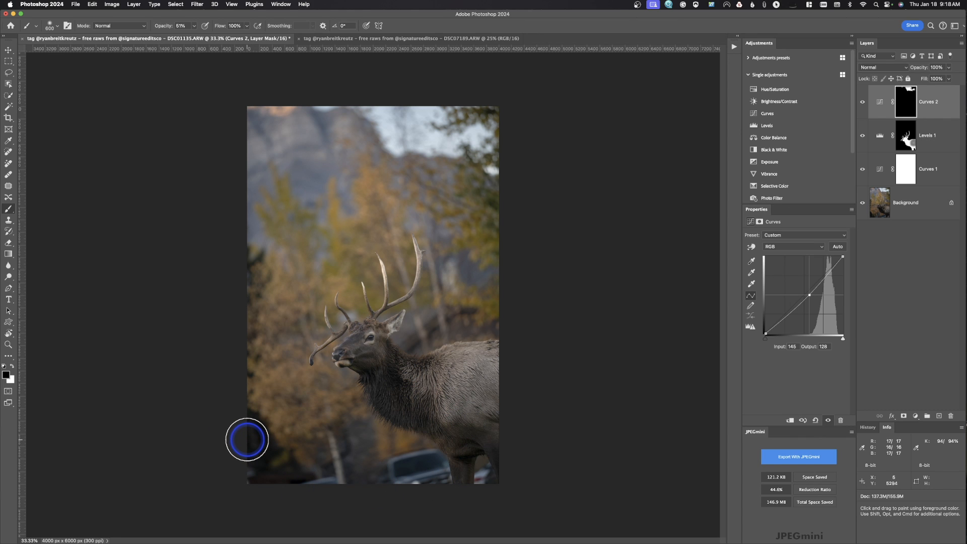
Lasso the dark lower-left corner of the elk photo and add a Curves adjustment layer raising the black point to output 8
{"action": "left_click", "coordinate": [7, 71]}
{"action": "mouse_move", "coordinate": [227, 396]}
{"action": "left_mouse_down"}
{"action": "mouse_move", "coordinate": [323, 475]}
{"action": "mouse_move", "coordinate": [304, 508]}
{"action": "mouse_move", "coordinate": [211, 518]}
{"action": "mouse_move", "coordinate": [163, 420]}
{"action": "mouse_move", "coordinate": [170, 379]}
{"action": "left_mouse_up"}
{"action": "left_click", "coordinate": [761, 114]}
{"action": "left_click", "coordinate": [765, 334]}
{"action": "left_click_drag", "start_coordinate": [764, 333], "coordinate": [762, 332]}
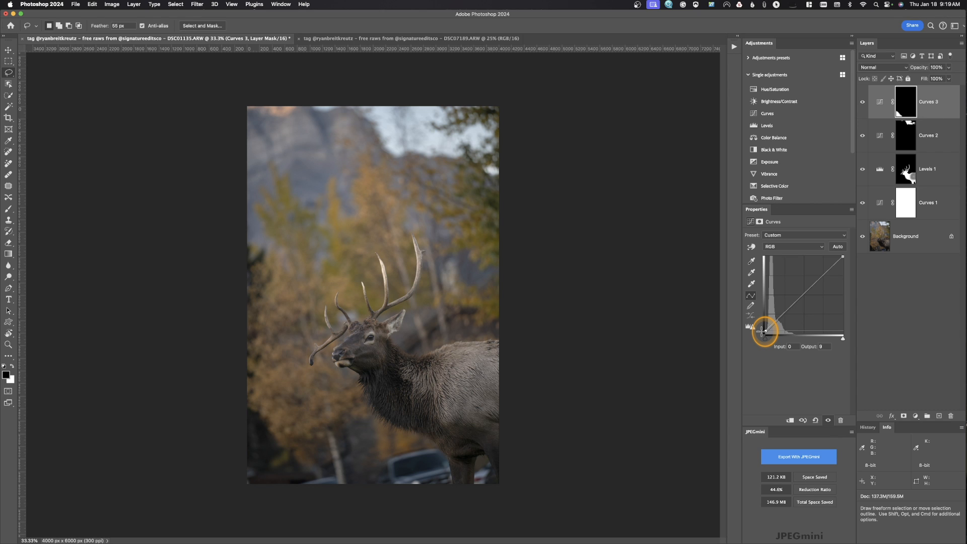
{"action": "left_click_drag", "start_coordinate": [761, 331], "coordinate": [761, 331]}
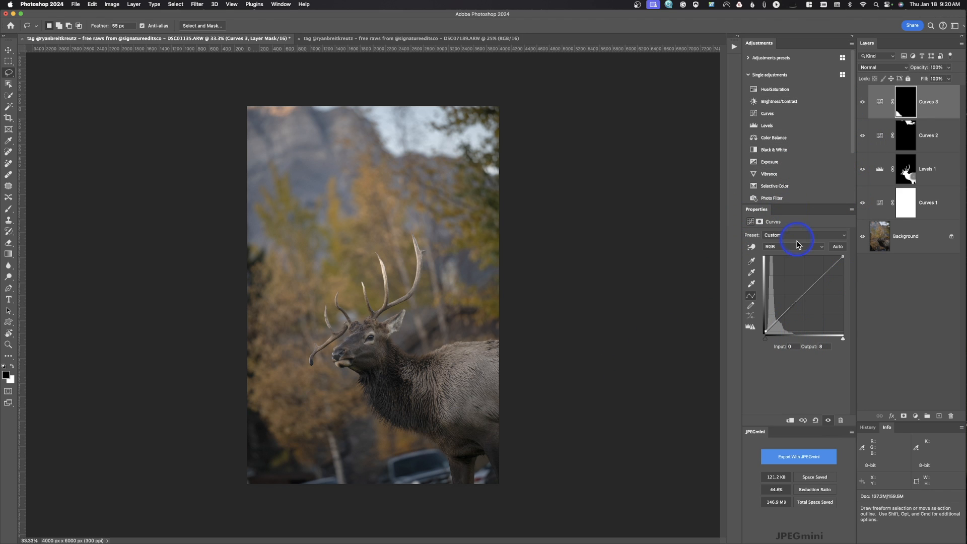
Add an unmasked Curves adjustment layer, move its black point slightly inward, and place a curve point at input 66, output 66
{"action": "left_click", "coordinate": [768, 113]}
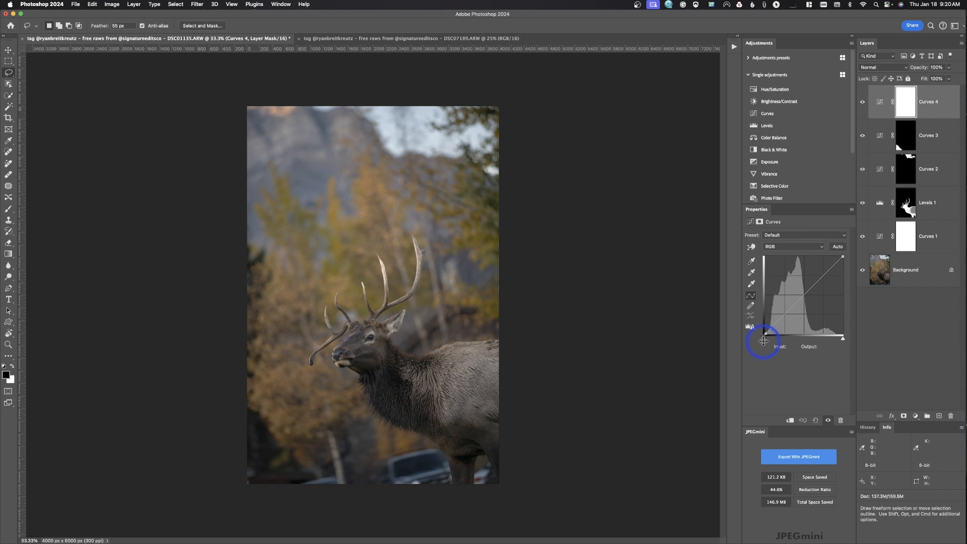
{"action": "left_click_drag", "start_coordinate": [765, 342], "coordinate": [769, 343]}
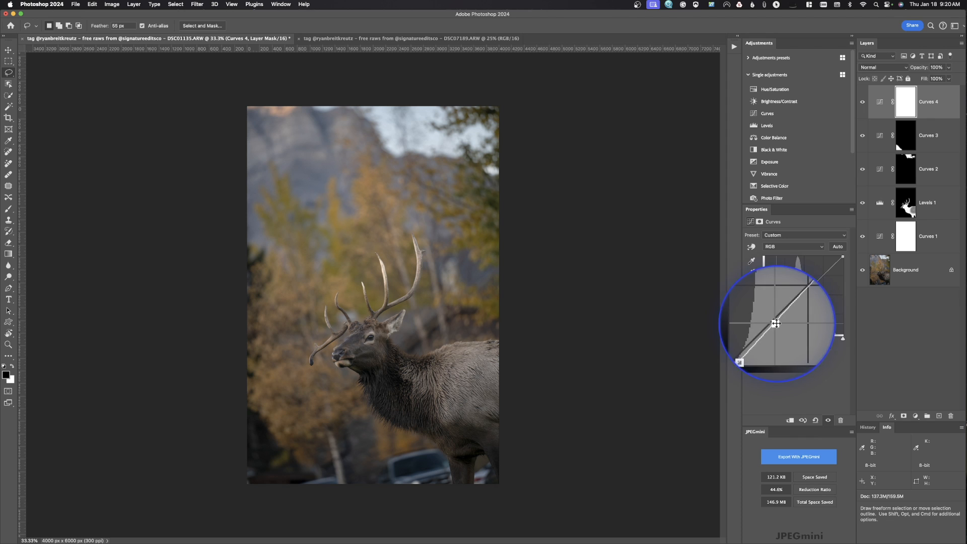
{"action": "left_click_drag", "start_coordinate": [776, 323], "coordinate": [788, 314]}
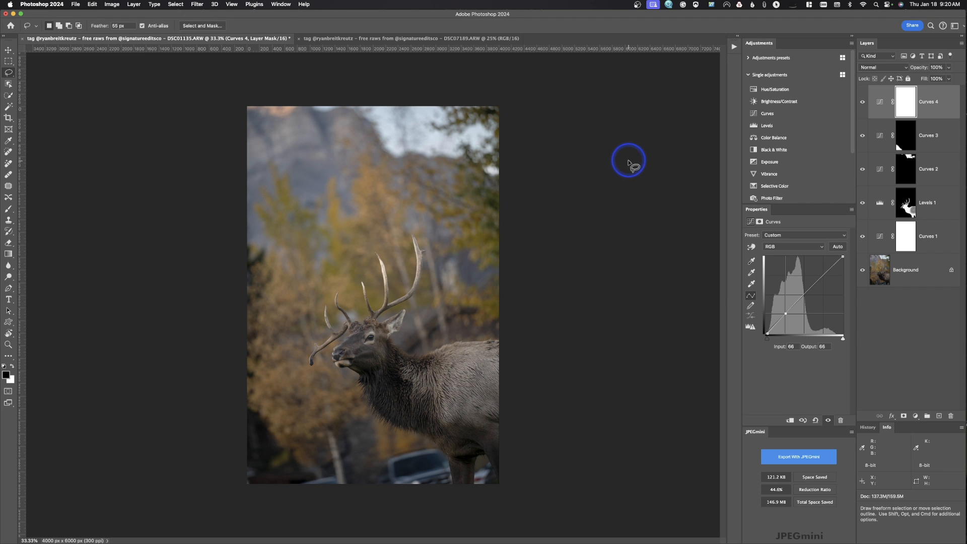
Compare the elk photo with the top Curves layer hidden and shown
{"action": "left_click", "coordinate": [863, 103]}
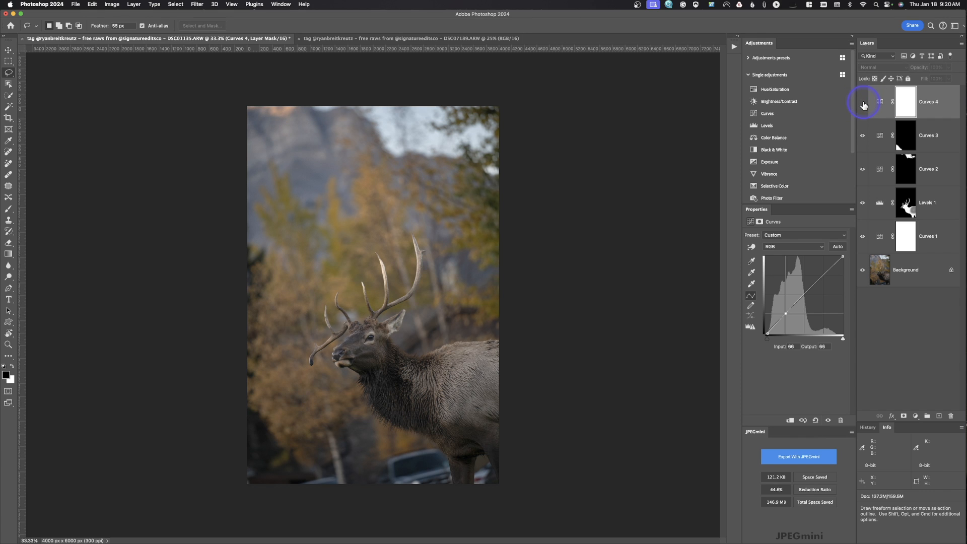
{"action": "left_click", "coordinate": [863, 103]}
{"action": "left_click", "coordinate": [863, 103]}
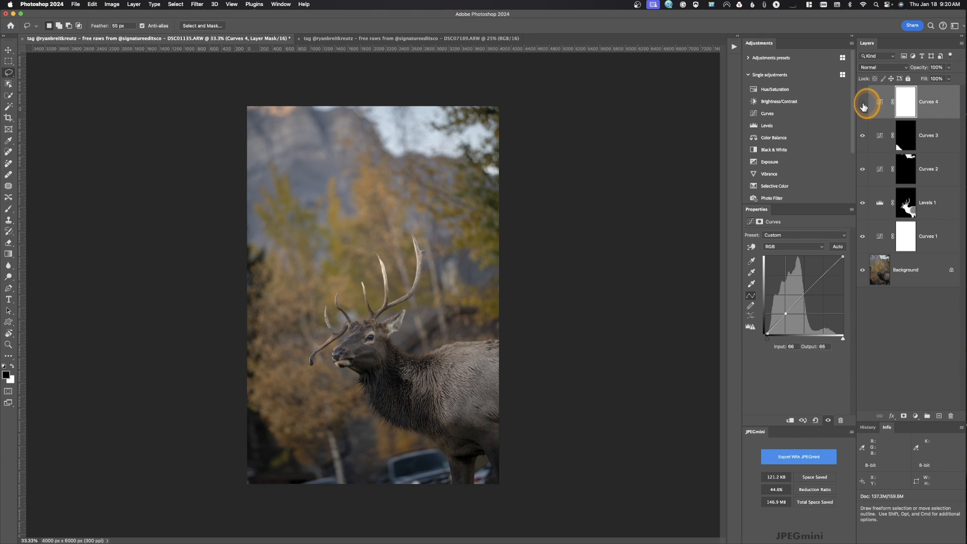
{"action": "left_click", "coordinate": [863, 104]}
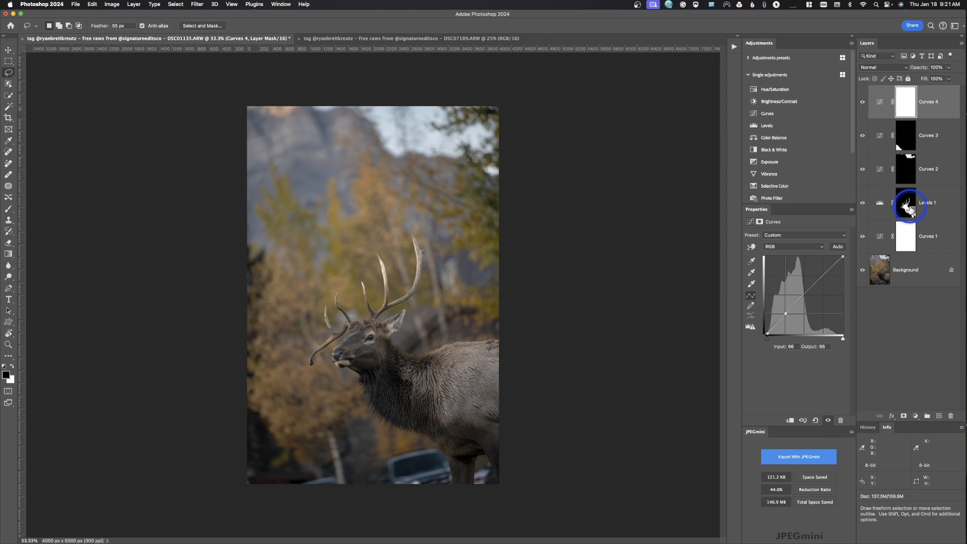
Duplicate the elk mask from the Levels layer onto the top Curves layer
{"action": "left_click", "coordinate": [906, 204]}
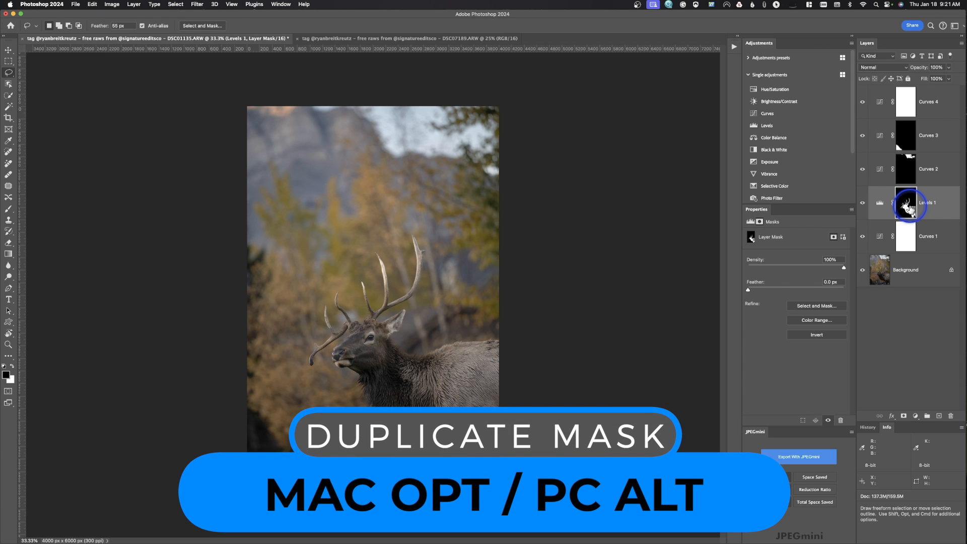
{"action": "left_click_drag", "start_coordinate": [906, 204], "coordinate": [905, 105]}
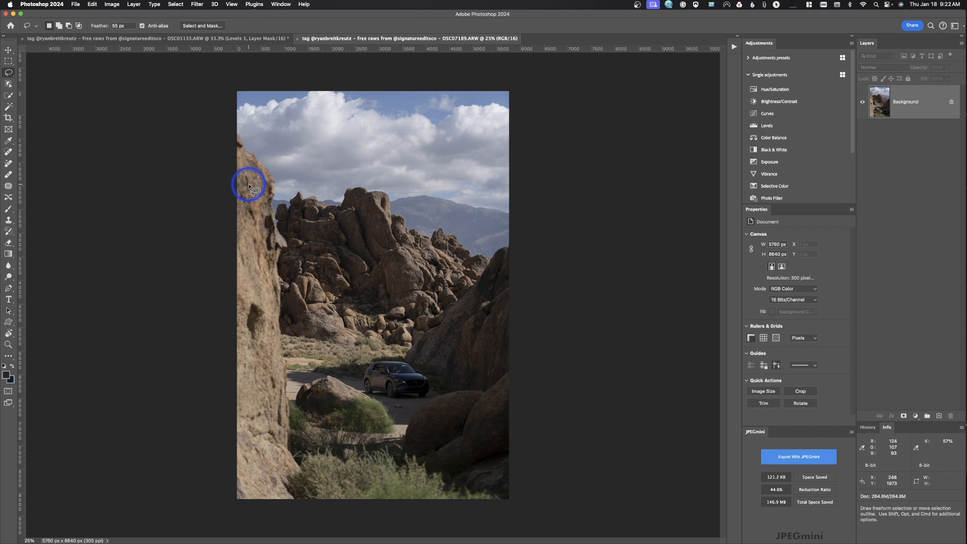
Select the tall foreground rock along the desert photo's left edge with the Quick Selection tool, and subtract the spill into the sky
{"action": "left_click", "coordinate": [8, 84]}
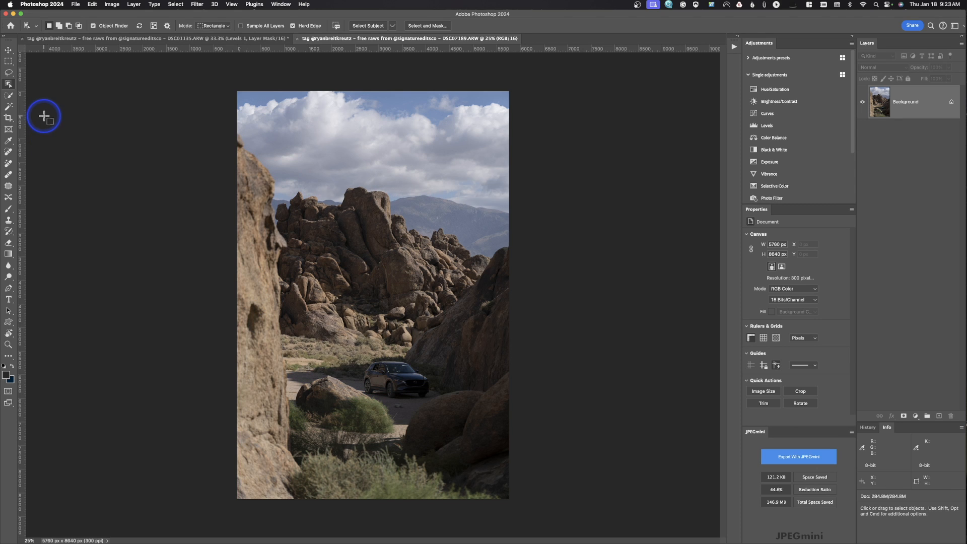
{"action": "left_click", "coordinate": [8, 96]}
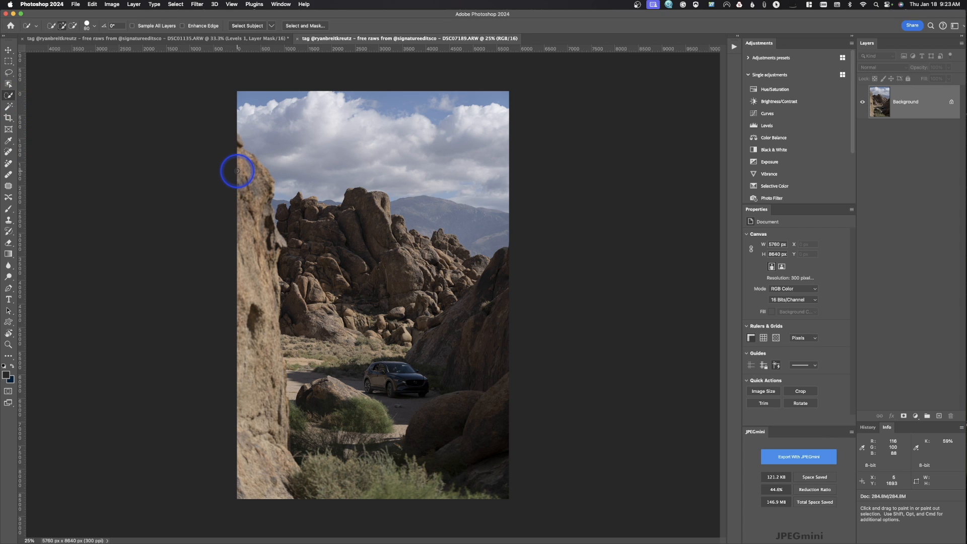
{"action": "mouse_move", "coordinate": [231, 147]}
{"action": "left_mouse_down"}
{"action": "mouse_move", "coordinate": [254, 202]}
{"action": "mouse_move", "coordinate": [262, 404]}
{"action": "mouse_move", "coordinate": [267, 421]}
{"action": "mouse_move", "coordinate": [273, 398]}
{"action": "mouse_move", "coordinate": [282, 491]}
{"action": "mouse_move", "coordinate": [227, 446]}
{"action": "left_mouse_up"}
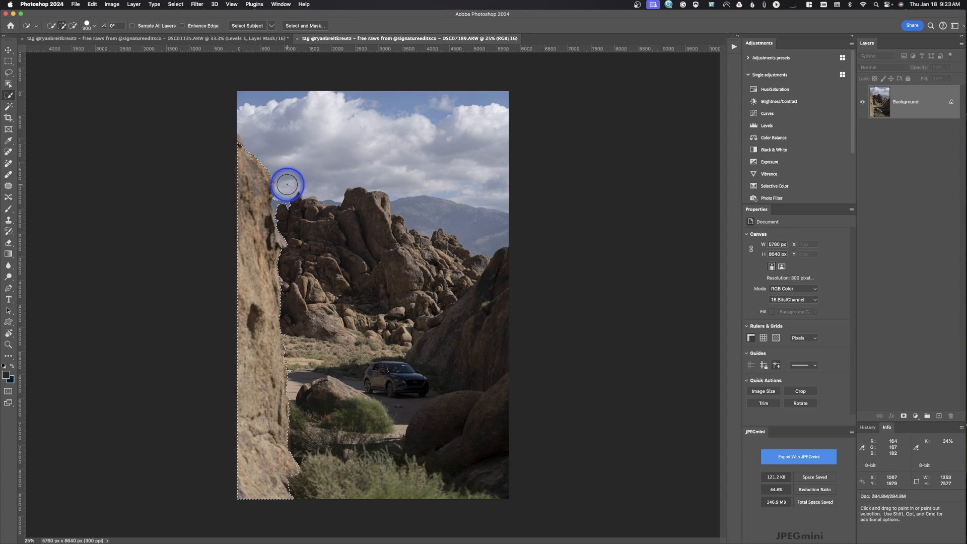
{"action": "key", "text": "alt"}
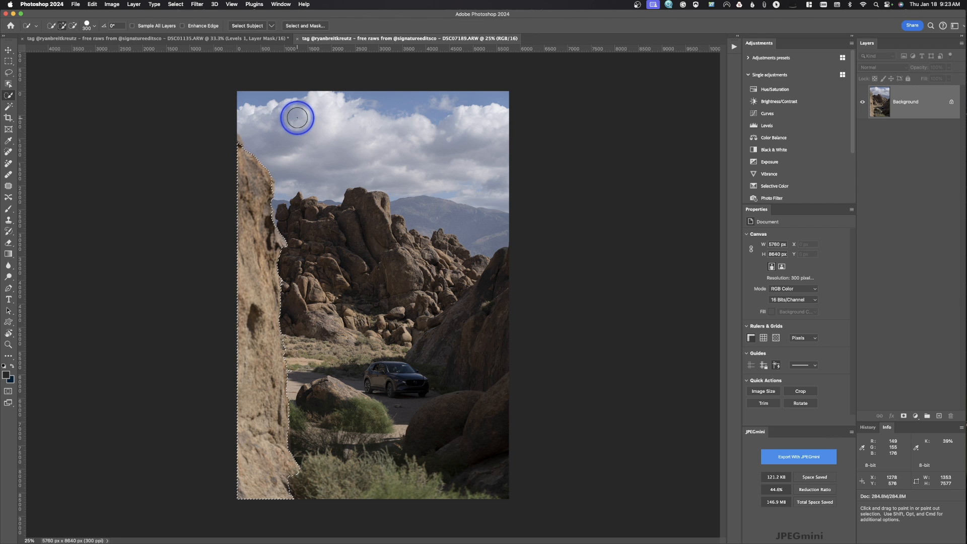
Refine the rock selection in Select and Mask by adding a slight feather, with output to Selection
{"action": "left_click", "coordinate": [304, 26]}
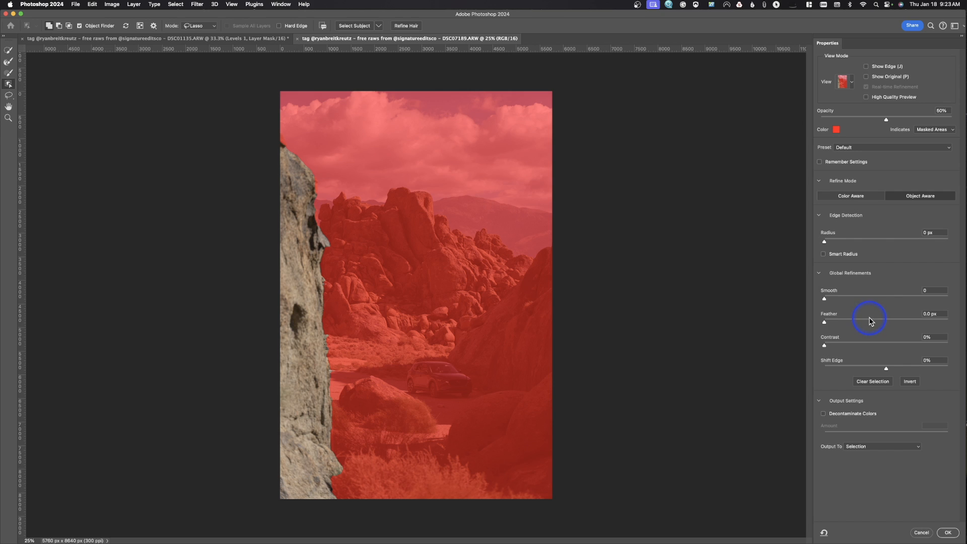
{"action": "mouse_move", "coordinate": [867, 321]}
{"action": "left_mouse_down"}
{"action": "mouse_move", "coordinate": [894, 322]}
{"action": "mouse_move", "coordinate": [882, 324]}
{"action": "left_mouse_up"}
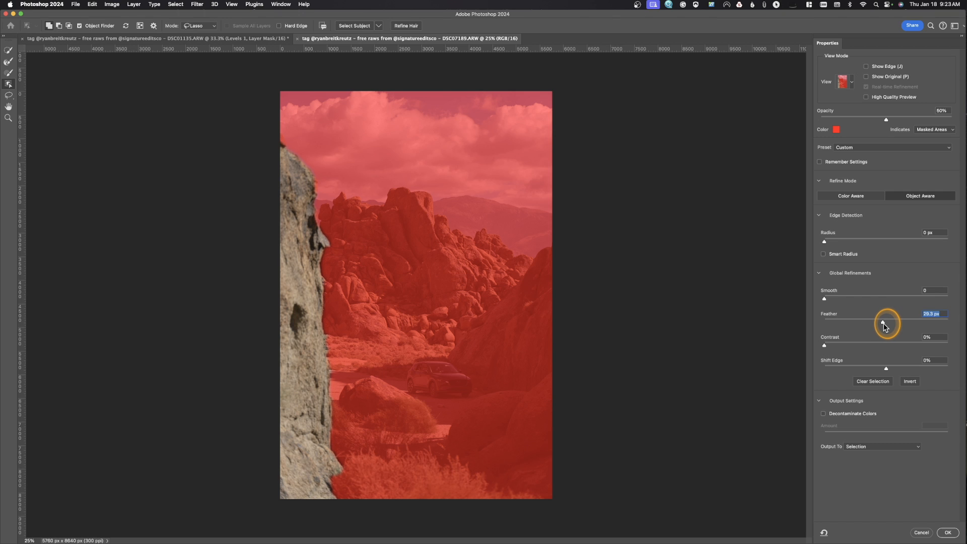
{"action": "left_click", "coordinate": [946, 532]}
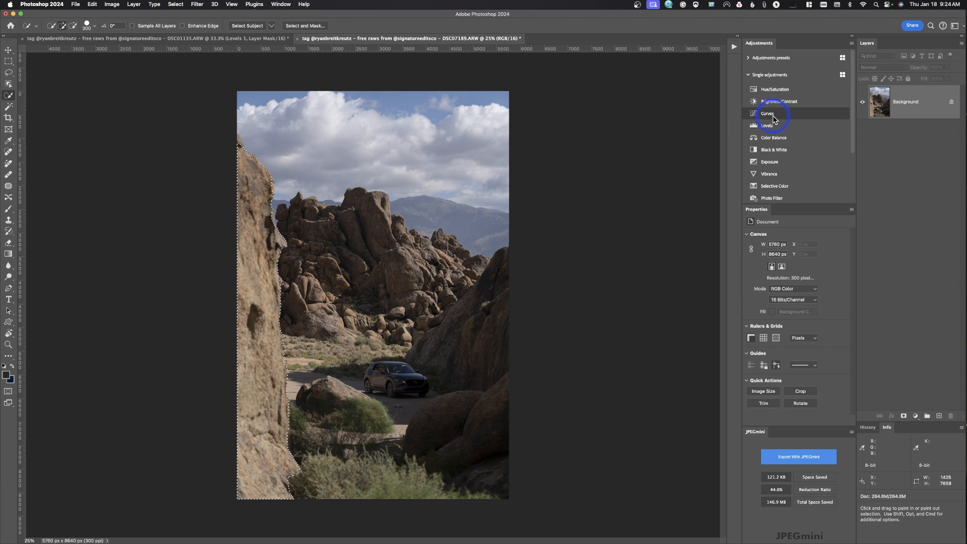
Add a Curves layer for the rock with white output 236, black output 11 and input 163 lowered to 148, and compare before and after
{"action": "left_click", "coordinate": [771, 115]}
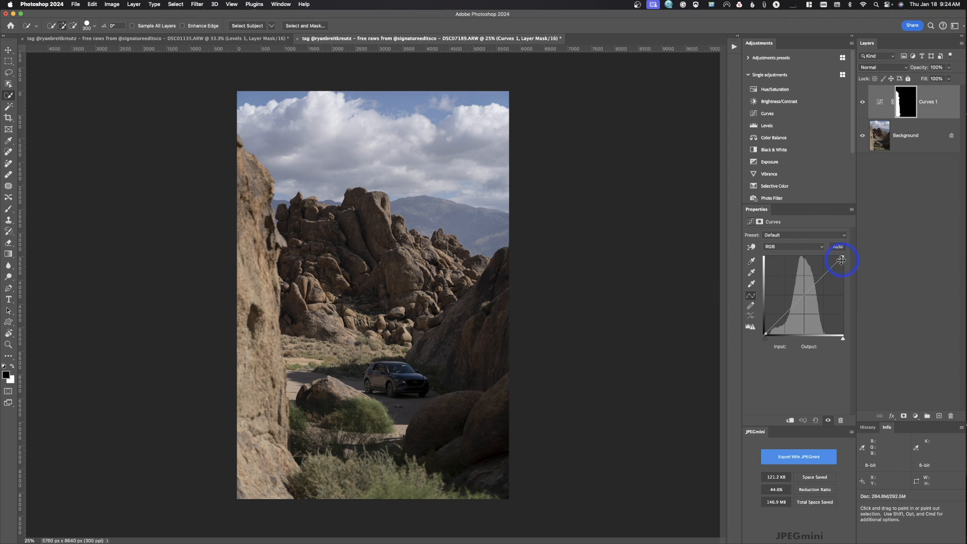
{"action": "left_click_drag", "start_coordinate": [840, 259], "coordinate": [843, 264]}
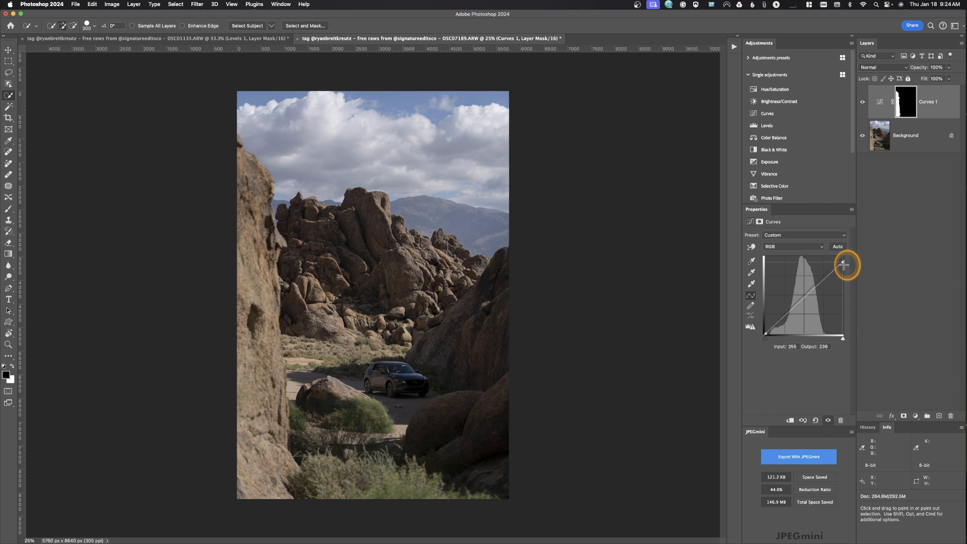
{"action": "left_click", "coordinate": [765, 334]}
{"action": "left_click_drag", "start_coordinate": [765, 333], "coordinate": [763, 330]}
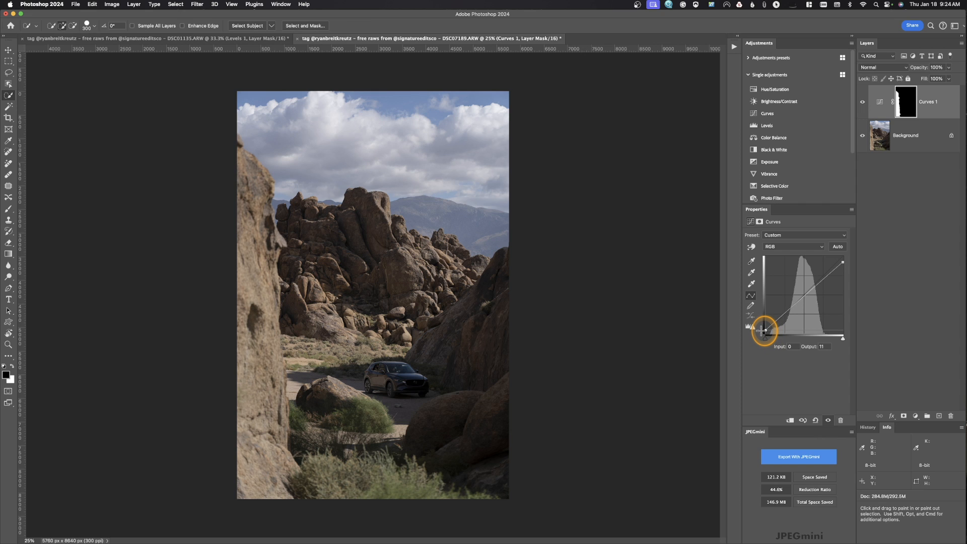
{"action": "left_click_drag", "start_coordinate": [816, 280], "coordinate": [811, 288]}
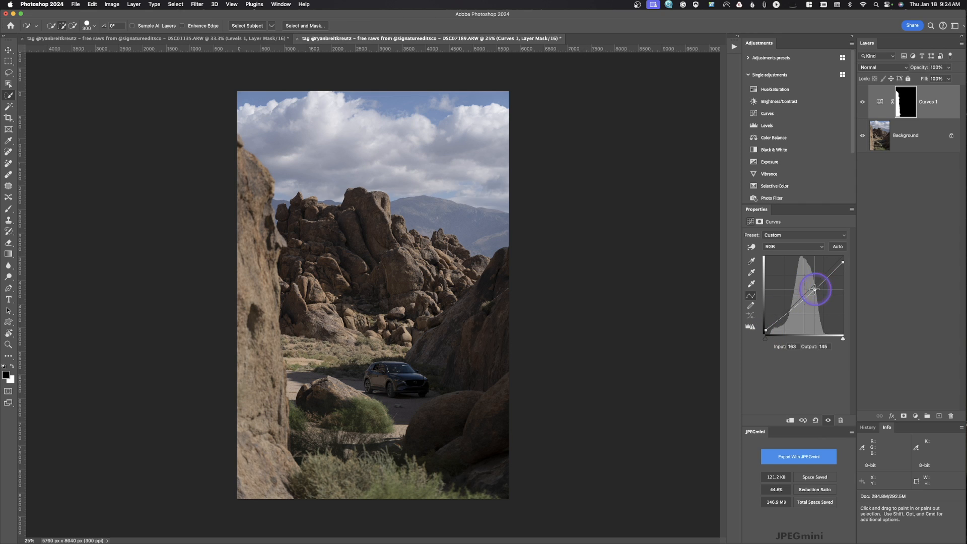
{"action": "left_click", "coordinate": [863, 102]}
{"action": "left_click", "coordinate": [862, 103]}
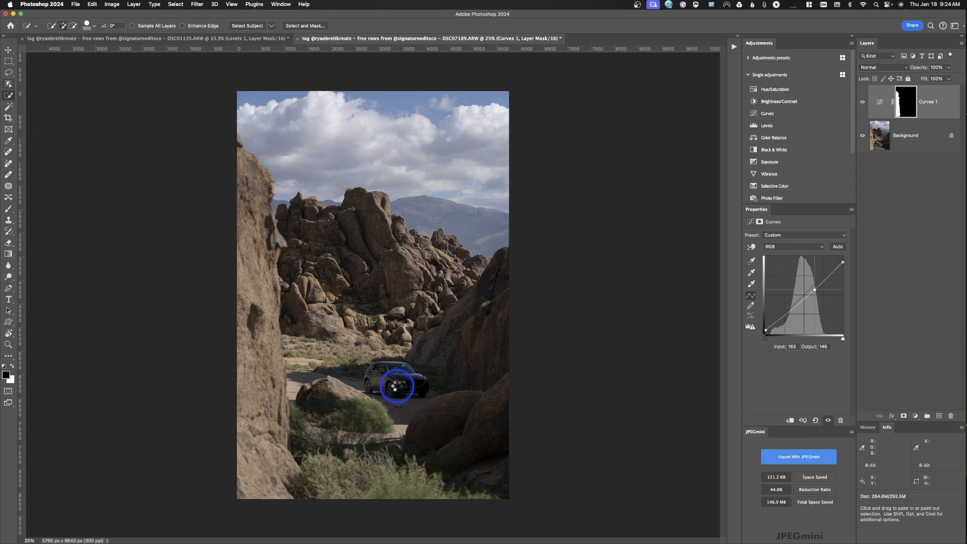
Select the car with the Object Selection tool and add a Curves layer masked to it
{"action": "key", "text": "shift+w"}
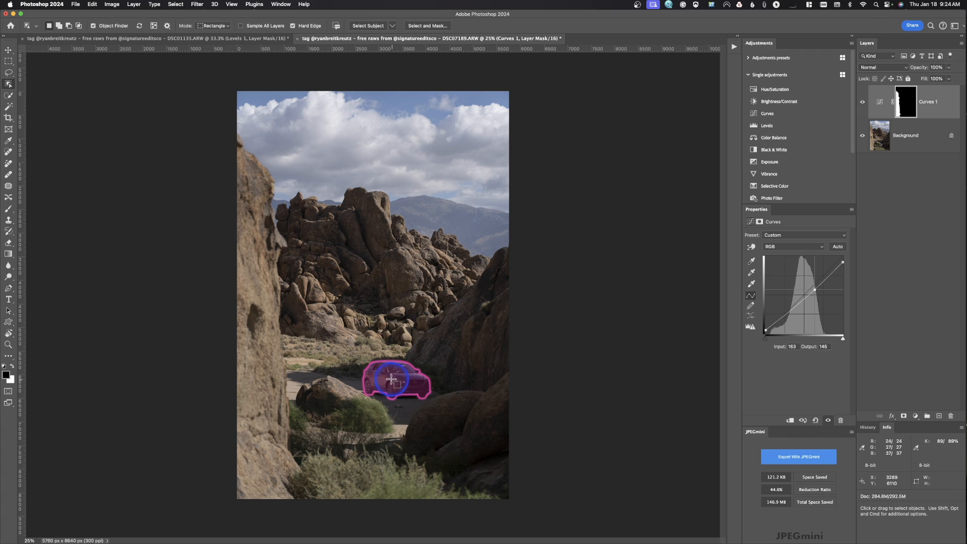
{"action": "left_click", "coordinate": [393, 379]}
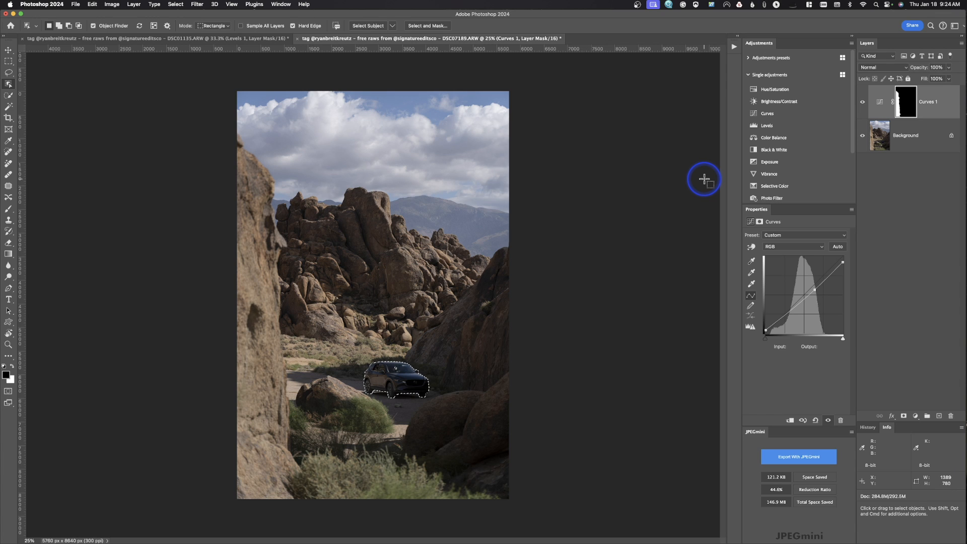
{"action": "left_click", "coordinate": [783, 115]}
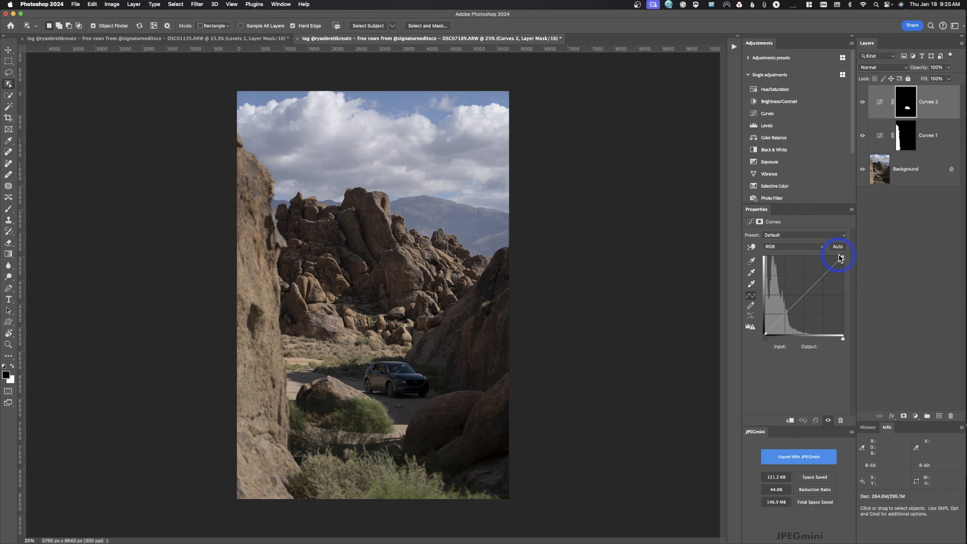
Brighten the car's curve with white input about 222 and input 90 raised to 123, and compare before and after
{"action": "left_click_drag", "start_coordinate": [844, 258], "coordinate": [829, 251]}
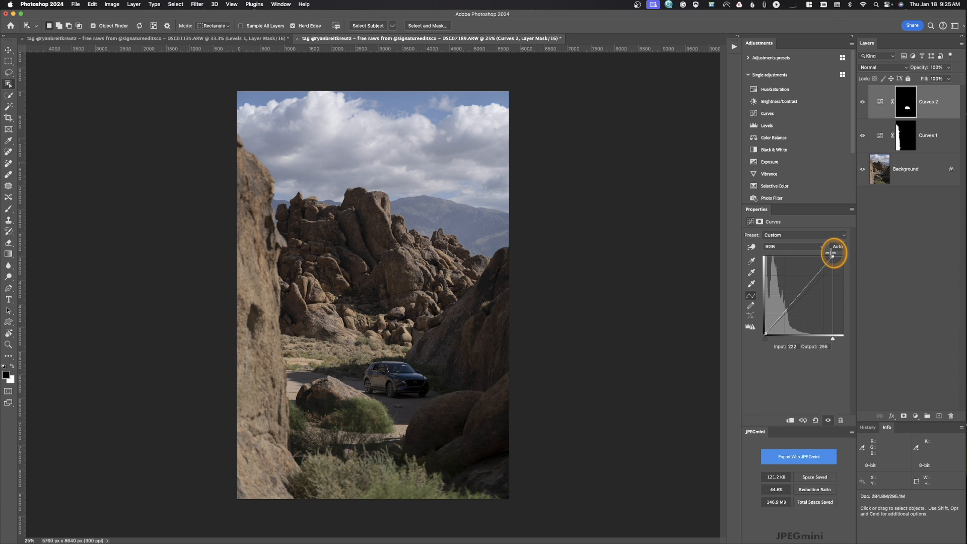
{"action": "key", "text": "Left"}
{"action": "mouse_move", "coordinate": [789, 297]}
{"action": "left_mouse_down"}
{"action": "mouse_move", "coordinate": [791, 289]}
{"action": "mouse_move", "coordinate": [791, 298]}
{"action": "left_mouse_up"}
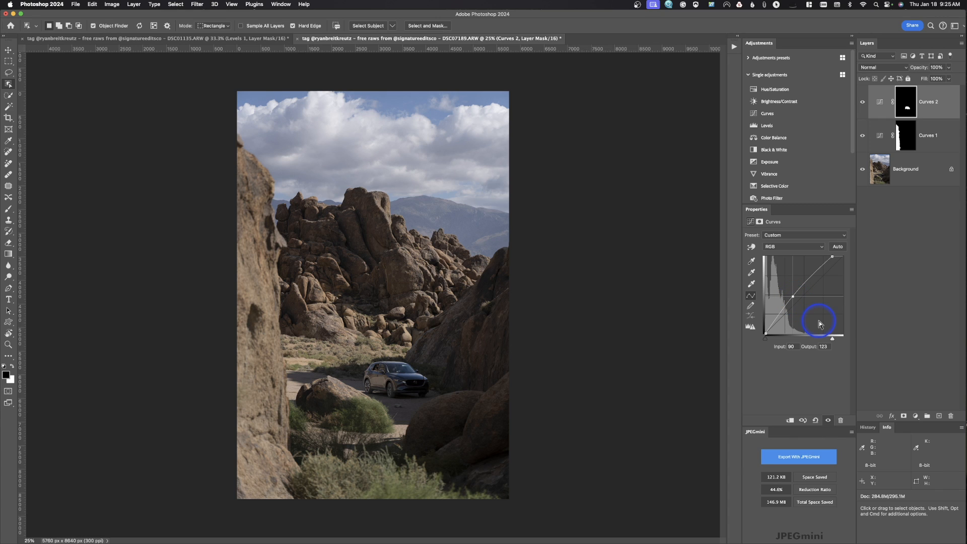
{"action": "left_click", "coordinate": [861, 104]}
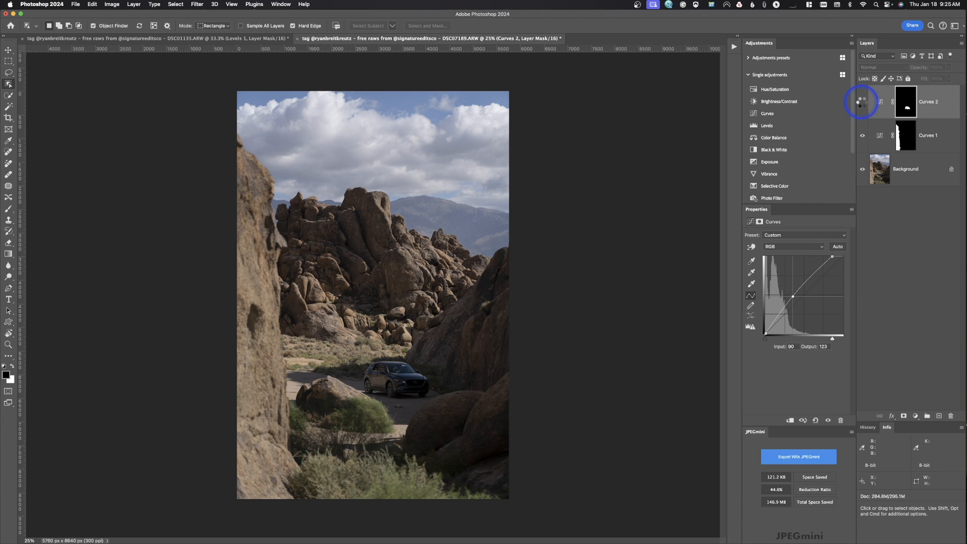
{"action": "left_click", "coordinate": [862, 102]}
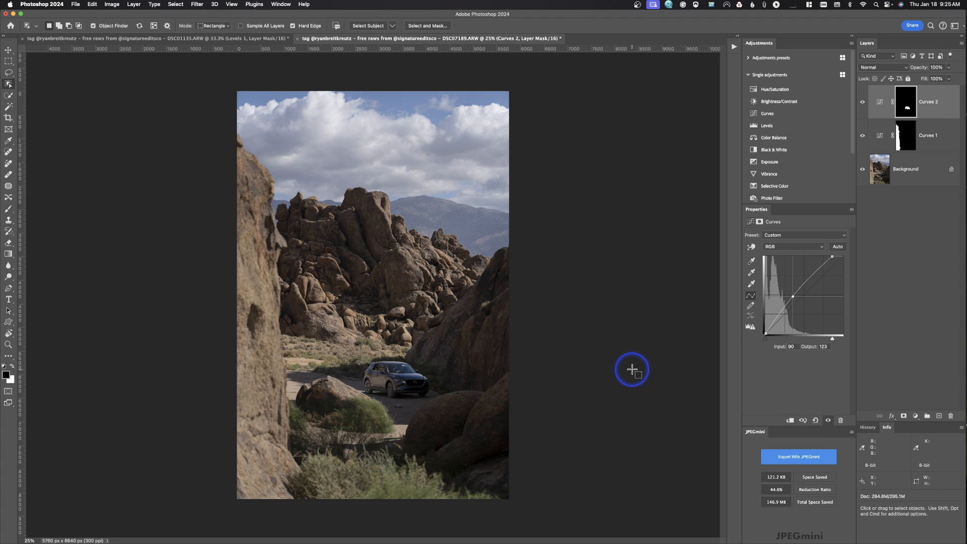
{"action": "key", "text": "l"}
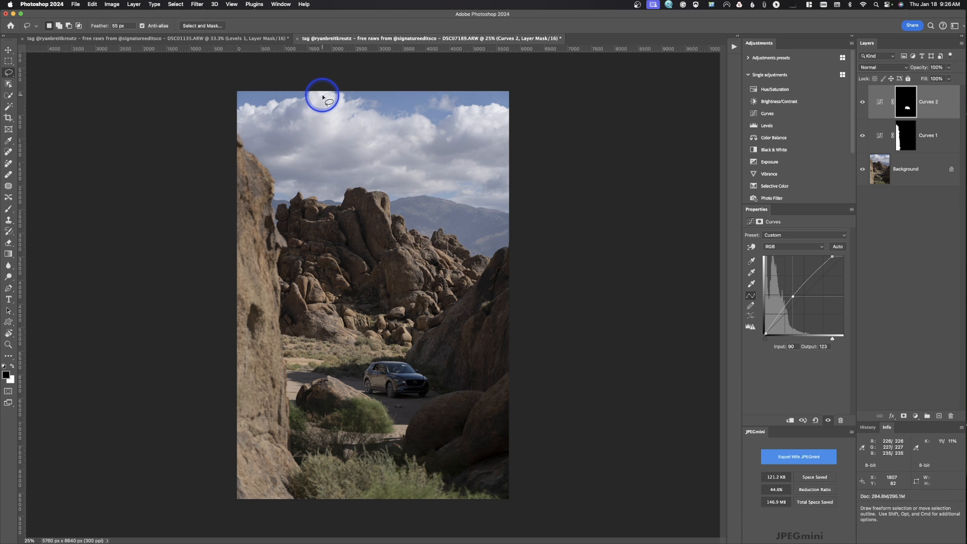
{"action": "left_click", "coordinate": [169, 4]}
{"action": "left_click", "coordinate": [176, 103]}
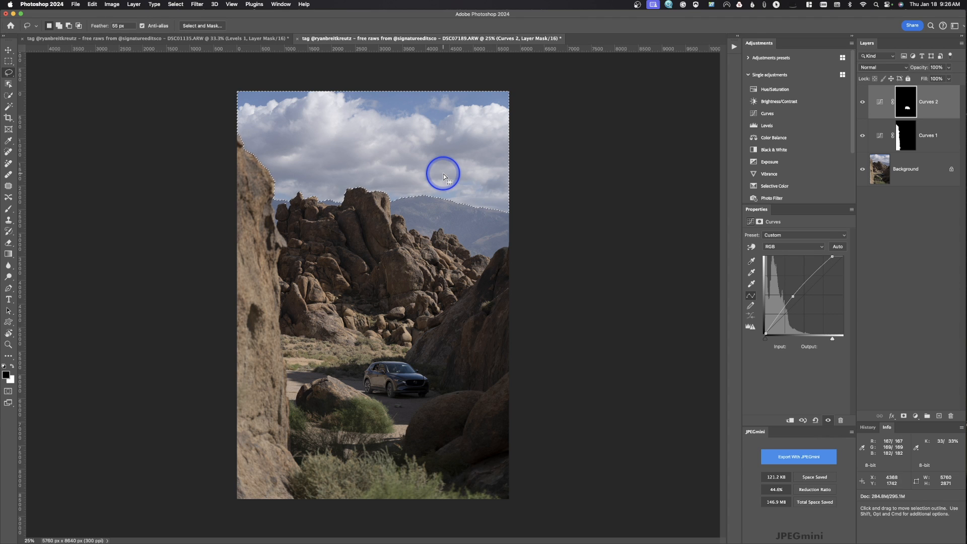
{"action": "left_click", "coordinate": [444, 176]}
Select the sky with the Object Selection tool, and add the distant mountains to it with the Quick Selection tool
{"action": "left_click", "coordinate": [6, 82]}
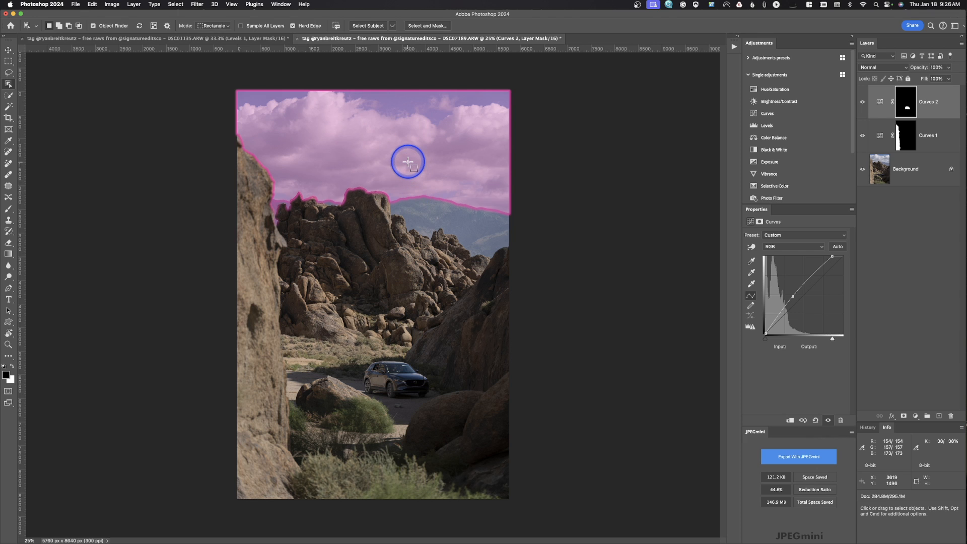
{"action": "left_click", "coordinate": [436, 204]}
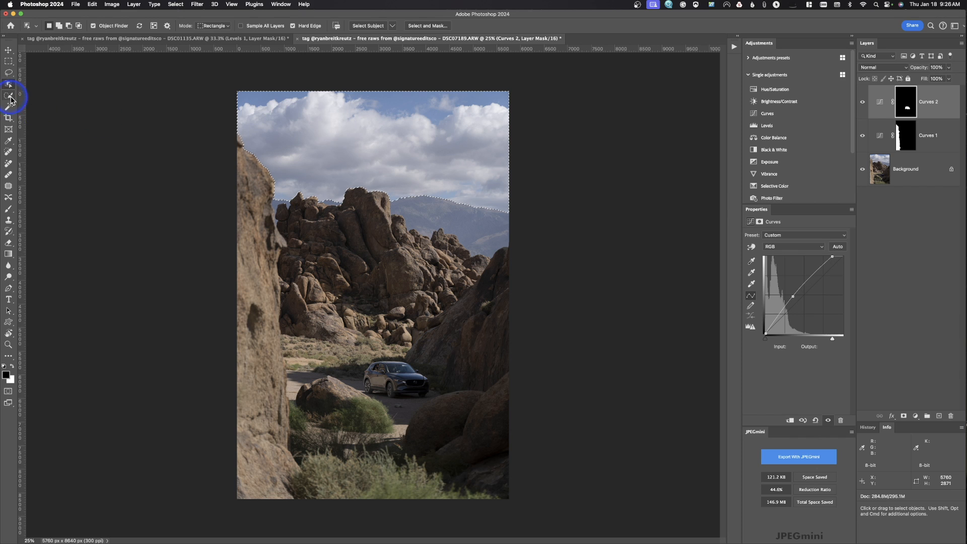
{"action": "left_click", "coordinate": [8, 95]}
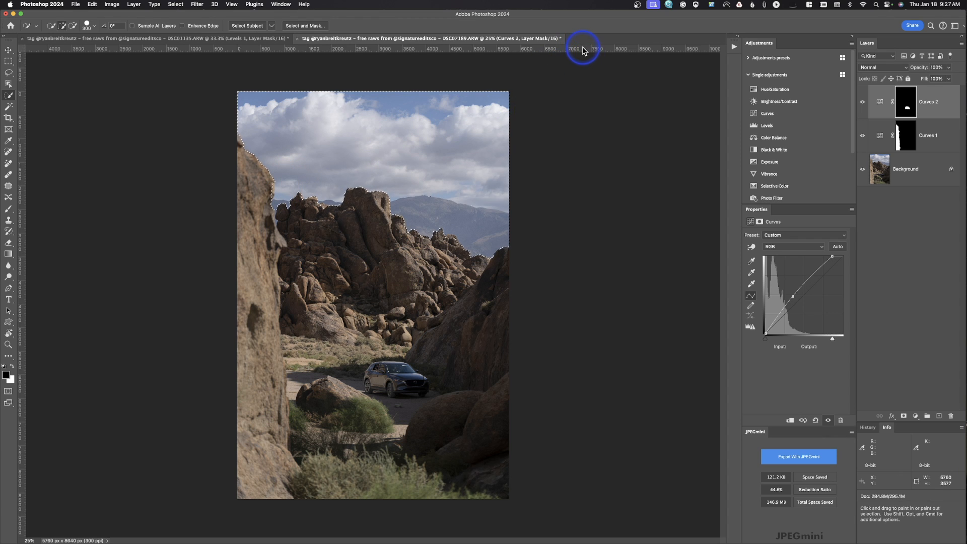
{"action": "key", "text": "alt"}
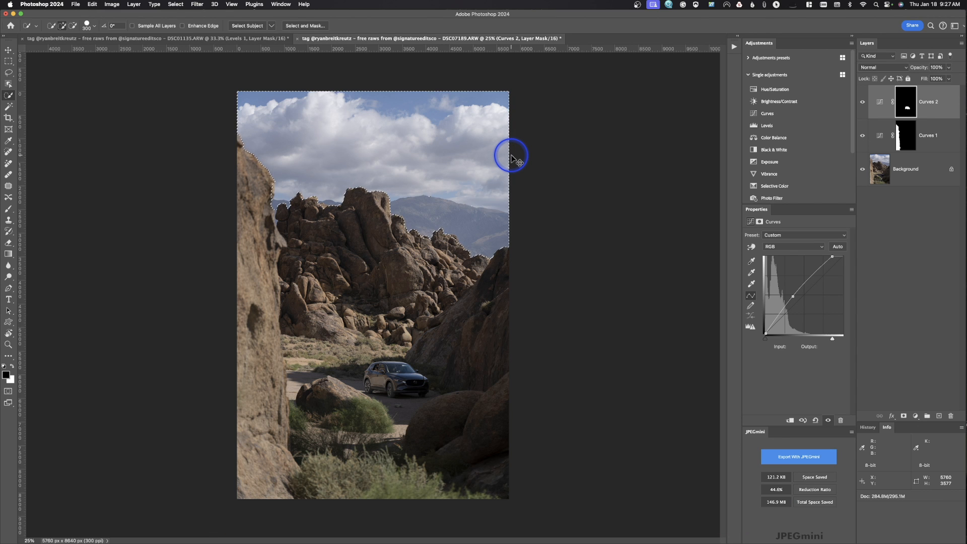
Invert the selection to cover the rocks and ground, and add a Curves layer masked to that area
{"action": "key", "text": "super+shift+i"}
{"action": "left_click", "coordinate": [177, 4]}
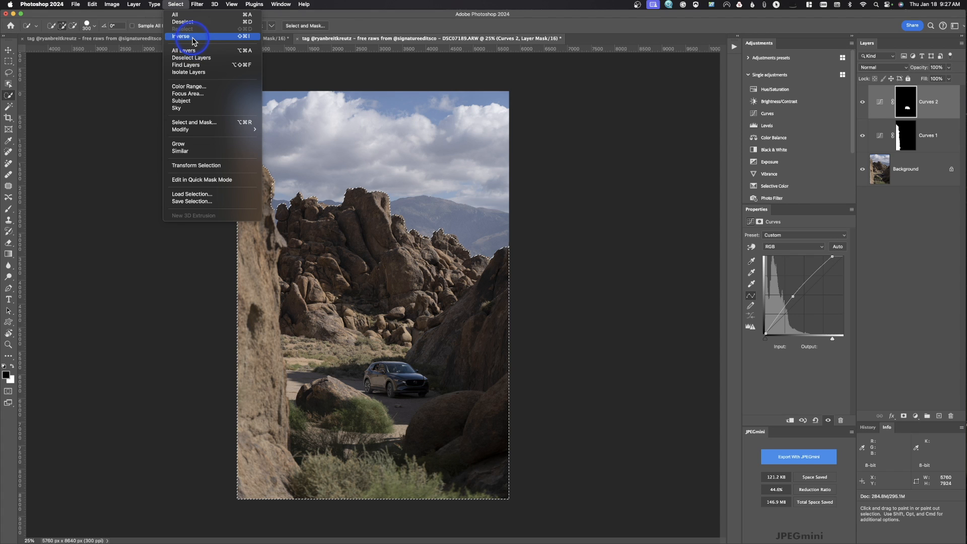
{"action": "left_click", "coordinate": [74, 129]}
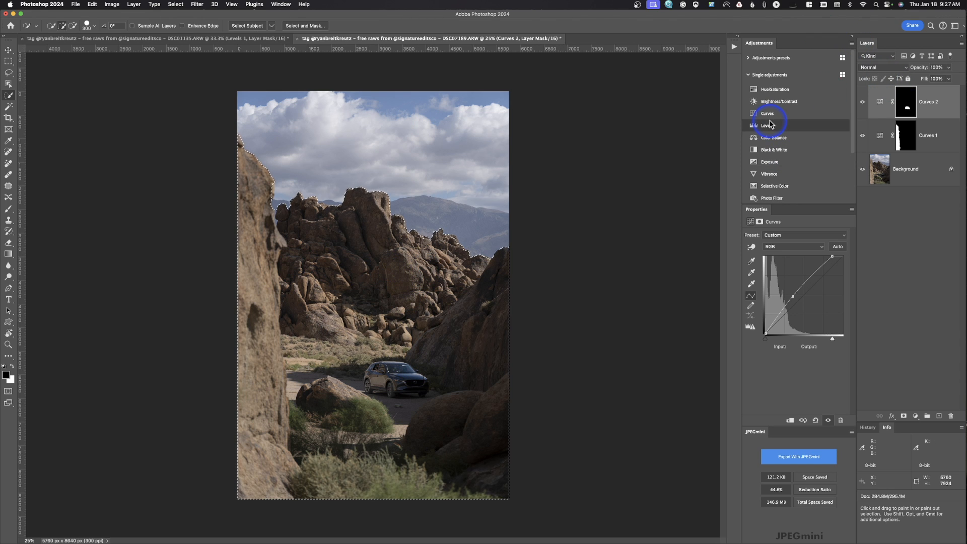
{"action": "left_click", "coordinate": [767, 113]}
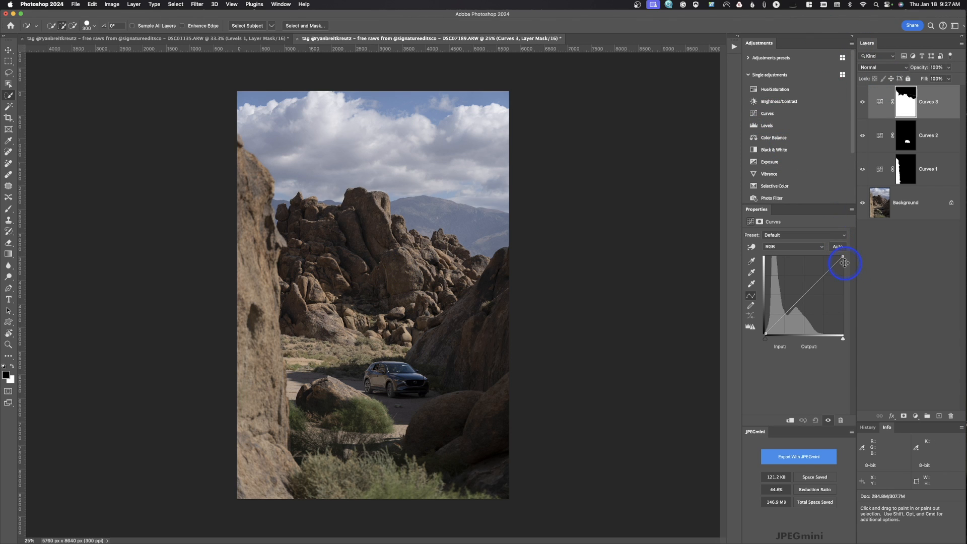
Brighten the rocks and ground by lowering the curve's white input and raising input 103 to output 125
{"action": "left_click_drag", "start_coordinate": [842, 258], "coordinate": [833, 256]}
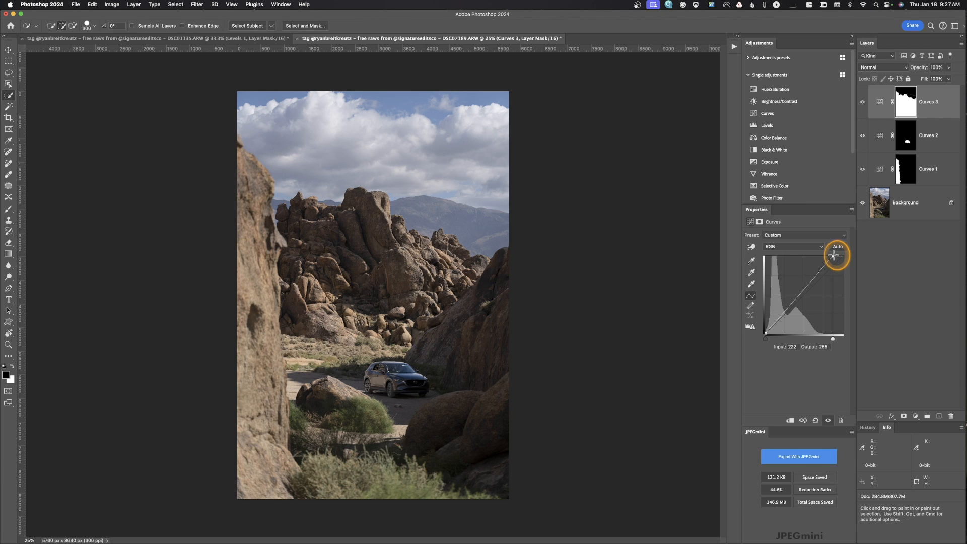
{"action": "left_click", "coordinate": [797, 296]}
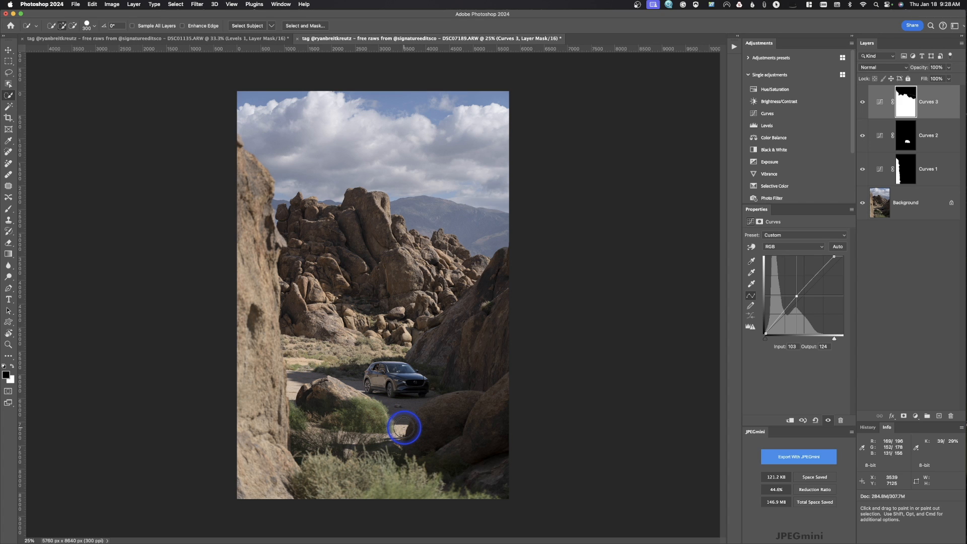
{"action": "left_click_drag", "start_coordinate": [834, 256], "coordinate": [832, 256]}
{"action": "left_click", "coordinate": [794, 295]}
{"action": "left_click_drag", "start_coordinate": [794, 294], "coordinate": [795, 295]}
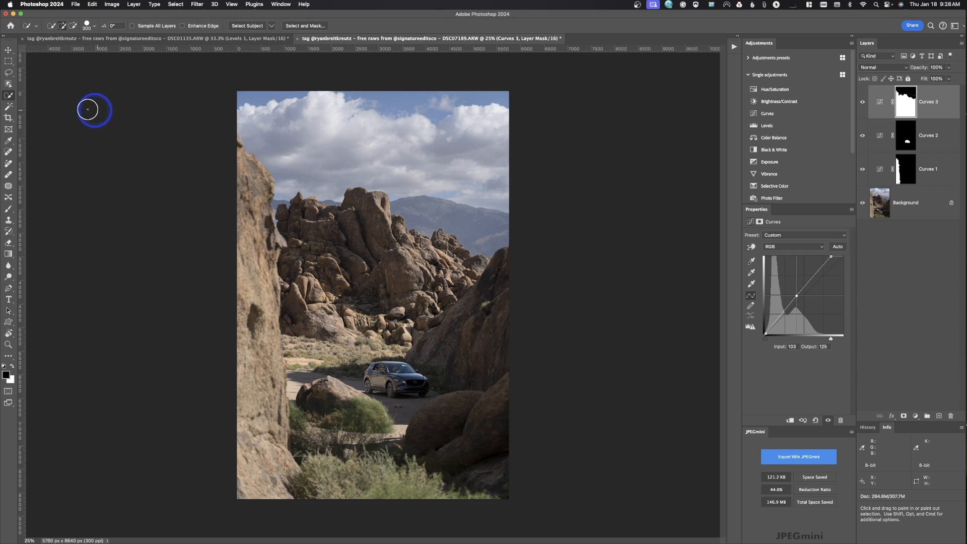
Paint black at 51% opacity on the top Curves mask over the tall foreground rock and the bright ground patch below the car
{"action": "left_click", "coordinate": [8, 208]}
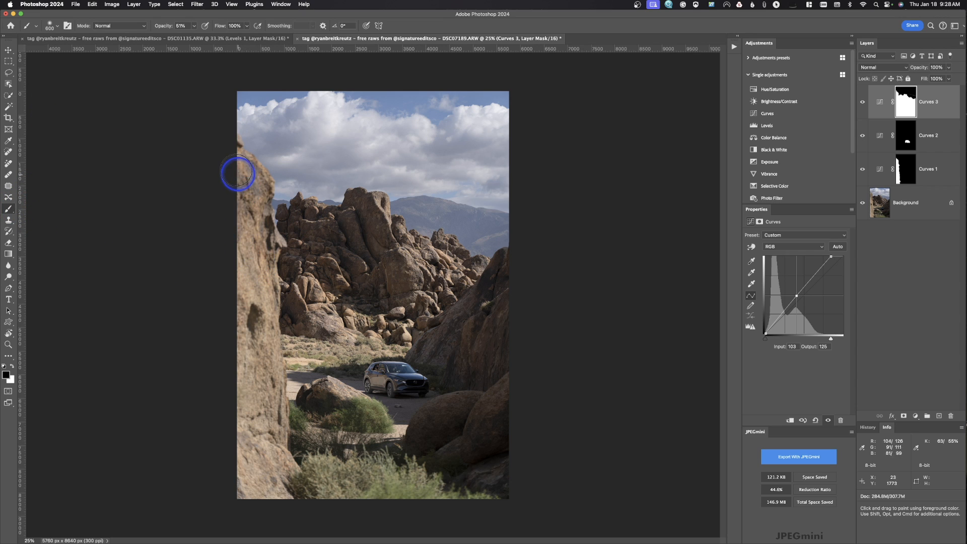
{"action": "mouse_move", "coordinate": [233, 157]}
{"action": "left_mouse_down"}
{"action": "mouse_move", "coordinate": [251, 173]}
{"action": "mouse_move", "coordinate": [255, 198]}
{"action": "mouse_move", "coordinate": [257, 364]}
{"action": "mouse_move", "coordinate": [298, 483]}
{"action": "mouse_move", "coordinate": [369, 477]}
{"action": "mouse_move", "coordinate": [438, 492]}
{"action": "mouse_move", "coordinate": [389, 499]}
{"action": "mouse_move", "coordinate": [254, 487]}
{"action": "mouse_move", "coordinate": [240, 470]}
{"action": "mouse_move", "coordinate": [252, 255]}
{"action": "mouse_move", "coordinate": [239, 467]}
{"action": "mouse_move", "coordinate": [250, 384]}
{"action": "mouse_move", "coordinate": [244, 250]}
{"action": "mouse_move", "coordinate": [277, 237]}
{"action": "left_mouse_up"}
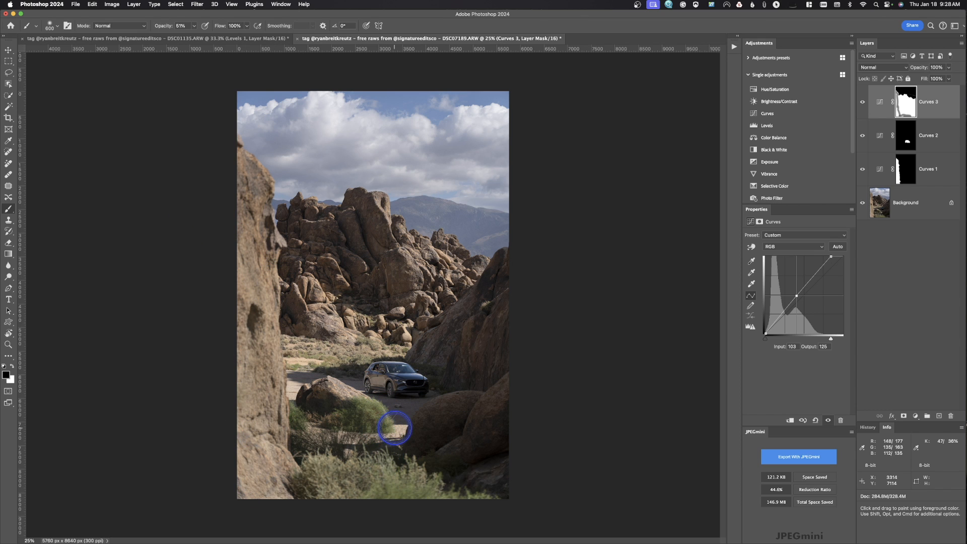
{"action": "left_click", "coordinate": [396, 433]}
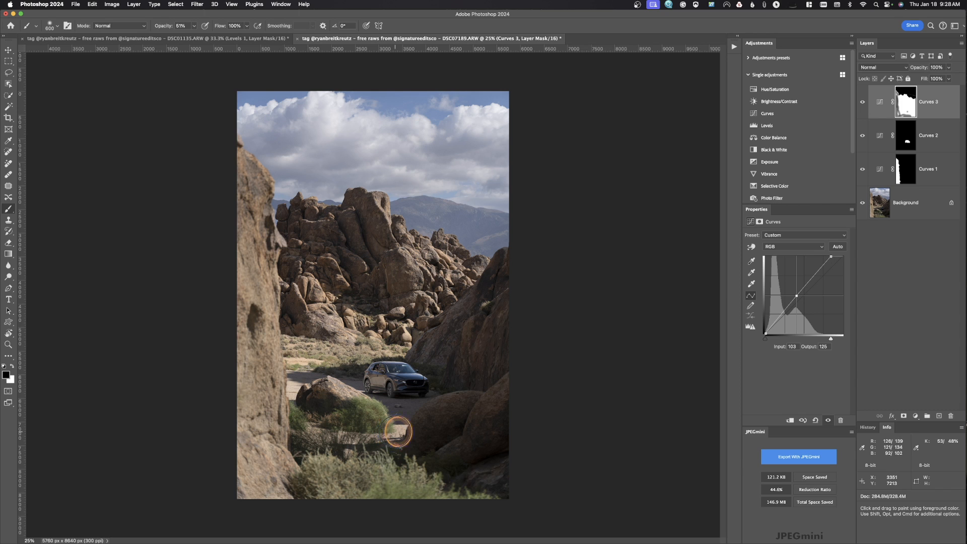